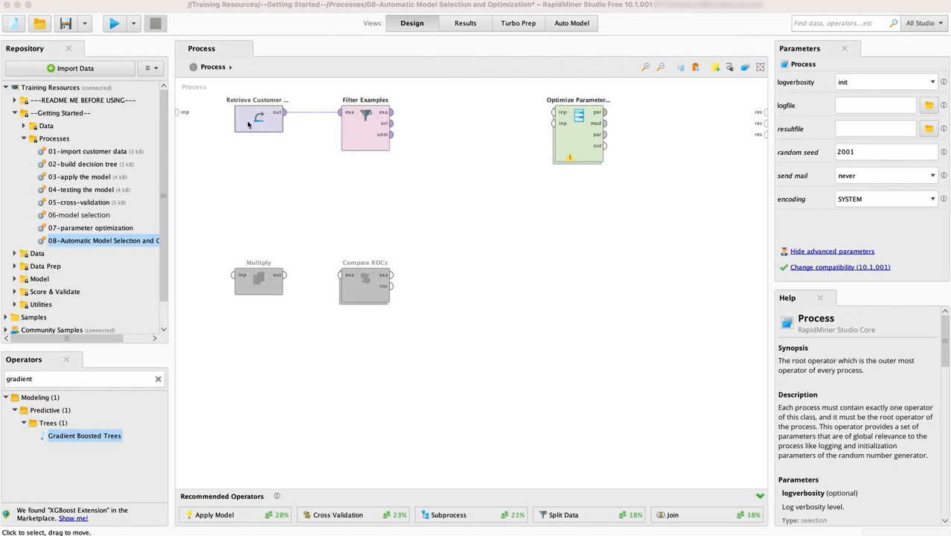
Inspect the Cross Validation subprocess with its Decision Tree inside the Optimize Parameters (Grid) operator, and return to the main process
double_click(578, 138)
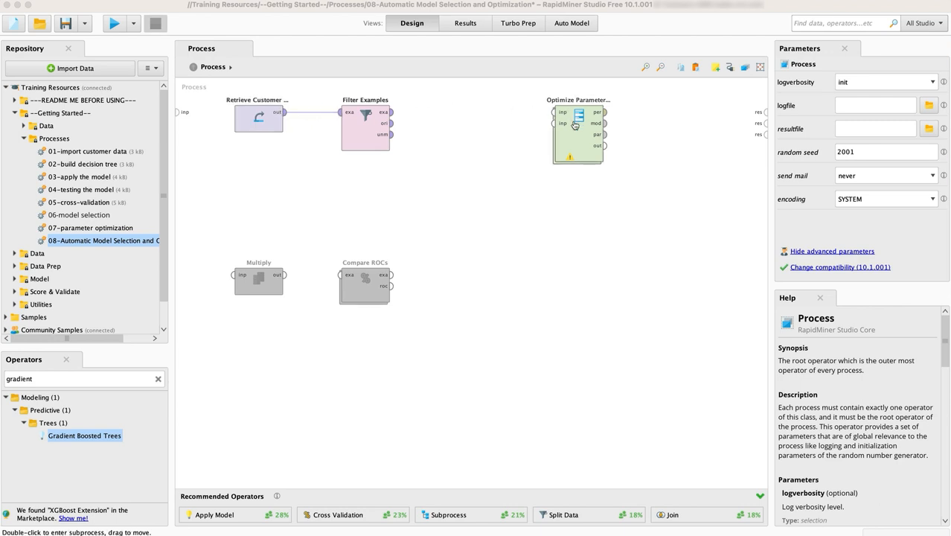
double_click(294, 136)
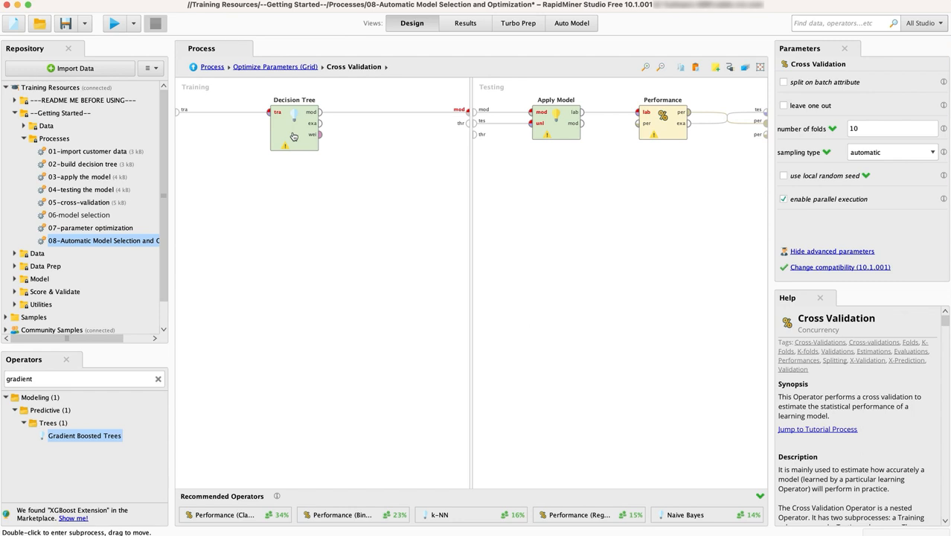
left_click(215, 69)
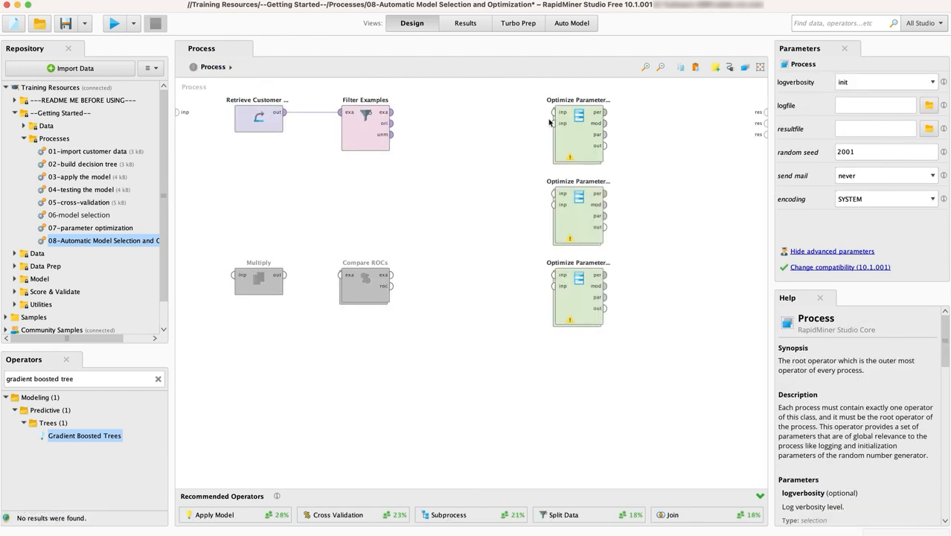
Choose Random Forest's number_of_trees and Gradient Boosted Trees' min_split_improvement as the parameters to optimize in their respective Optimize Parameters operators
double_click(586, 208)
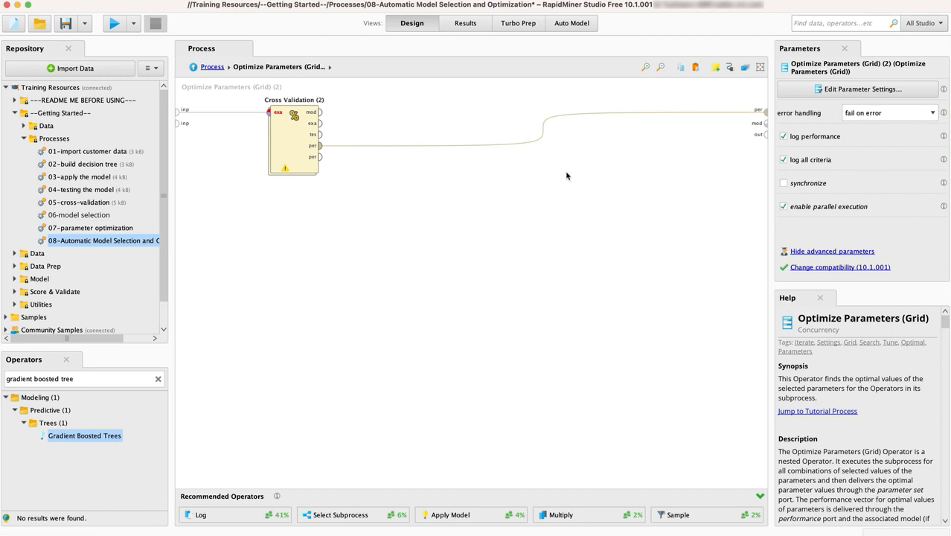
left_click(859, 88)
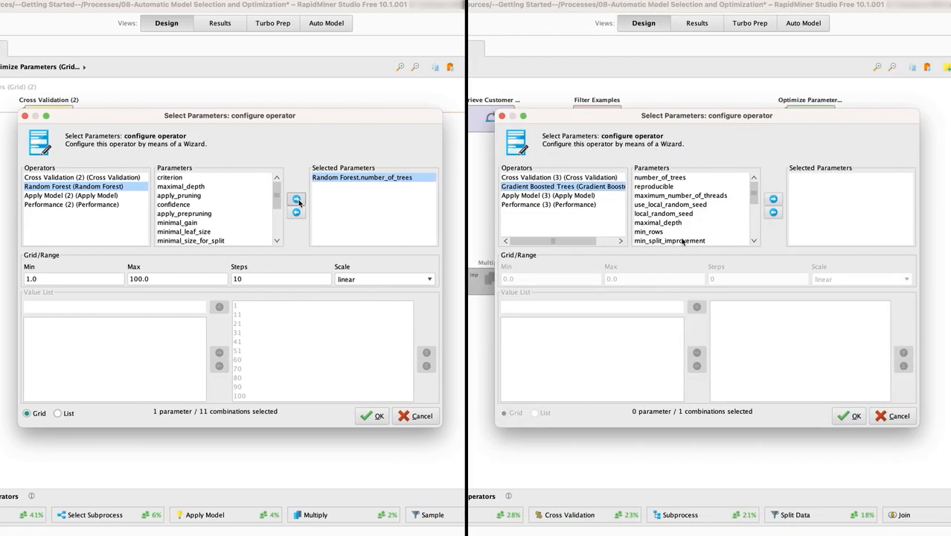
left_click(685, 242)
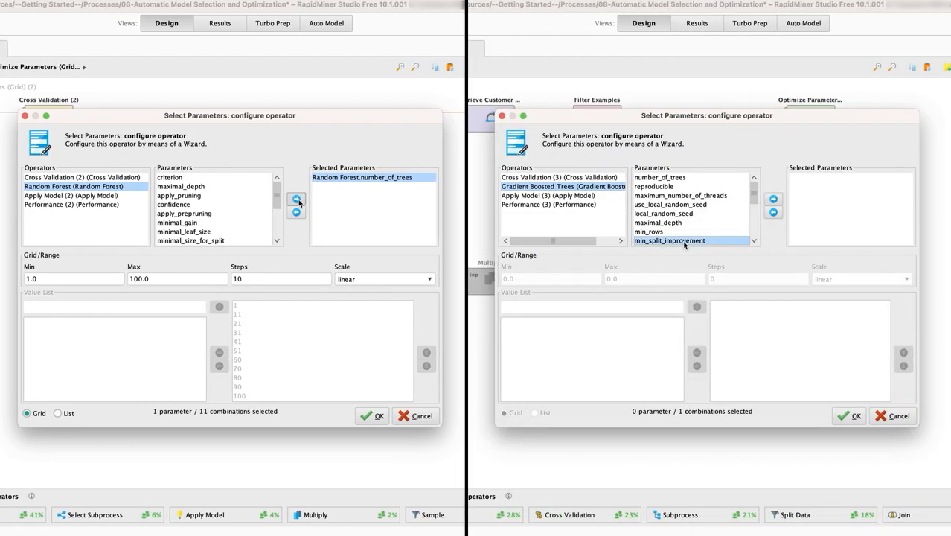
left_click(773, 199)
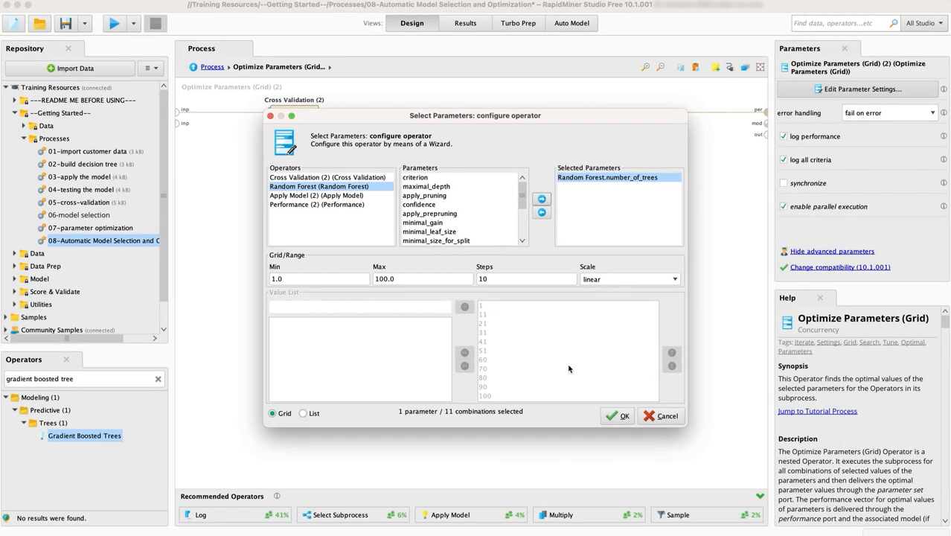
left_click(619, 417)
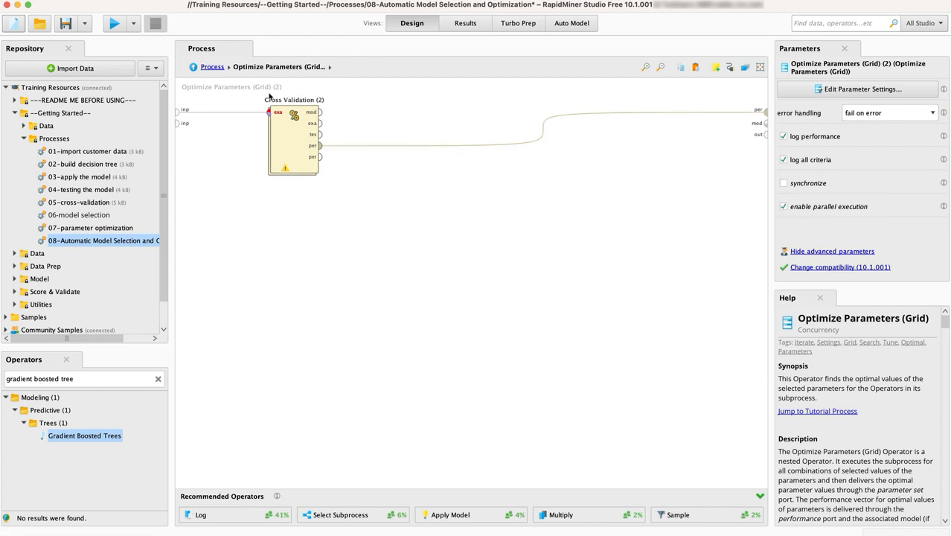
left_click(212, 67)
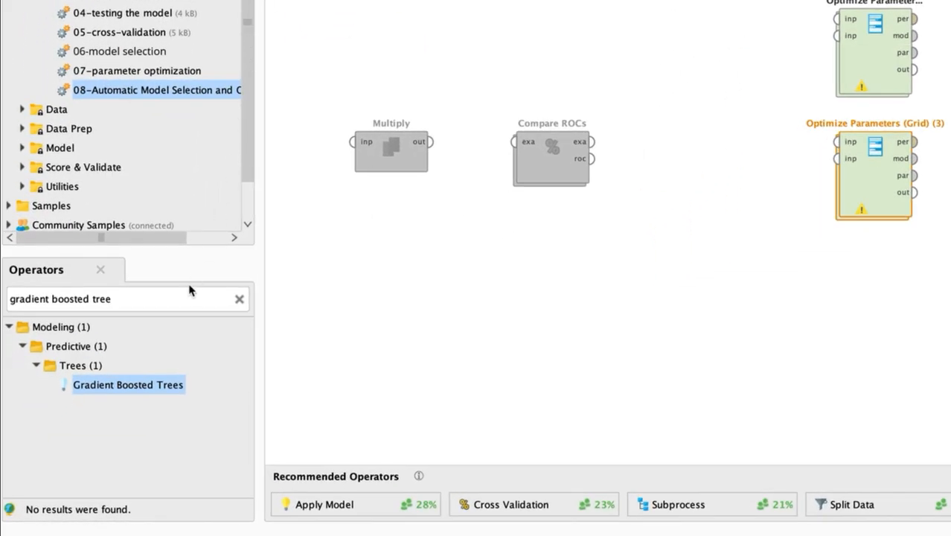
Search the operators for "subprocess" and add a Select Subprocess operator beside the three Optimize Parameters operators
triple_click(182, 295)
type("subprocess")
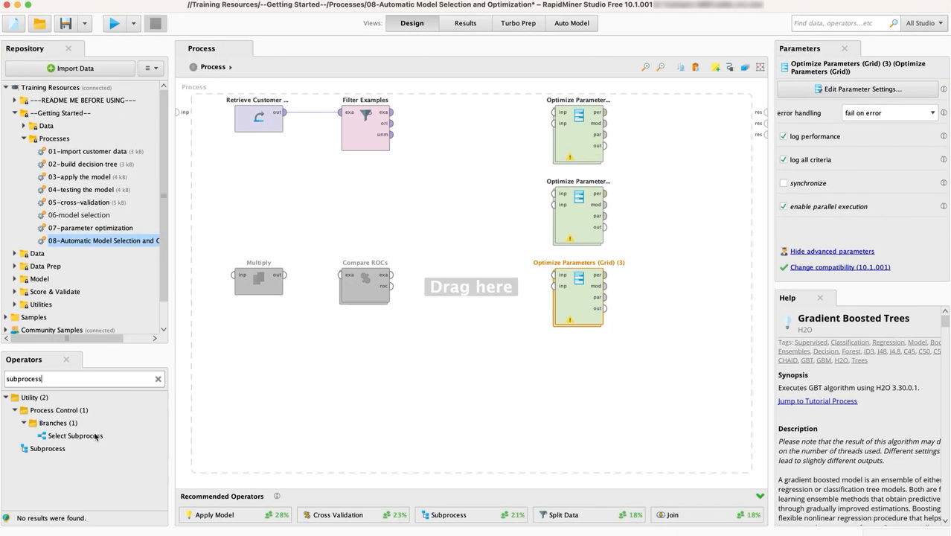
left_click_drag(95, 437, 695, 211)
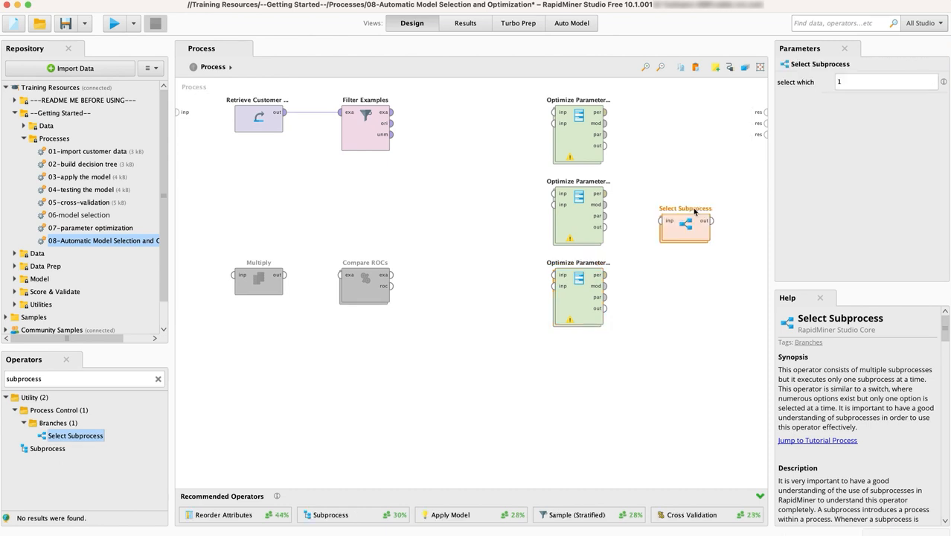
Move all three Optimize Parameters (Grid) operators from the main process into Selection 1 of Select Subprocess
left_click_drag(641, 335, 530, 90)
right_click(582, 149)
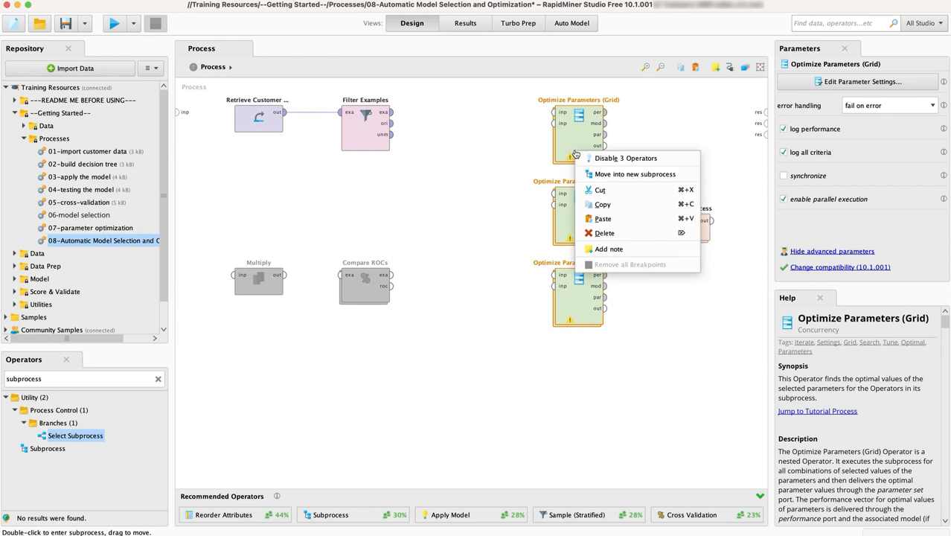
left_click(607, 194)
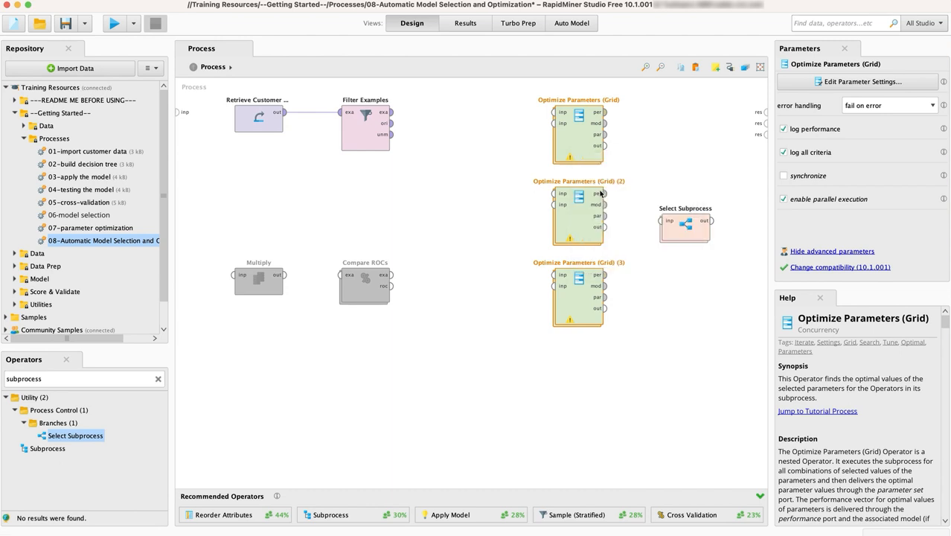
double_click(682, 231)
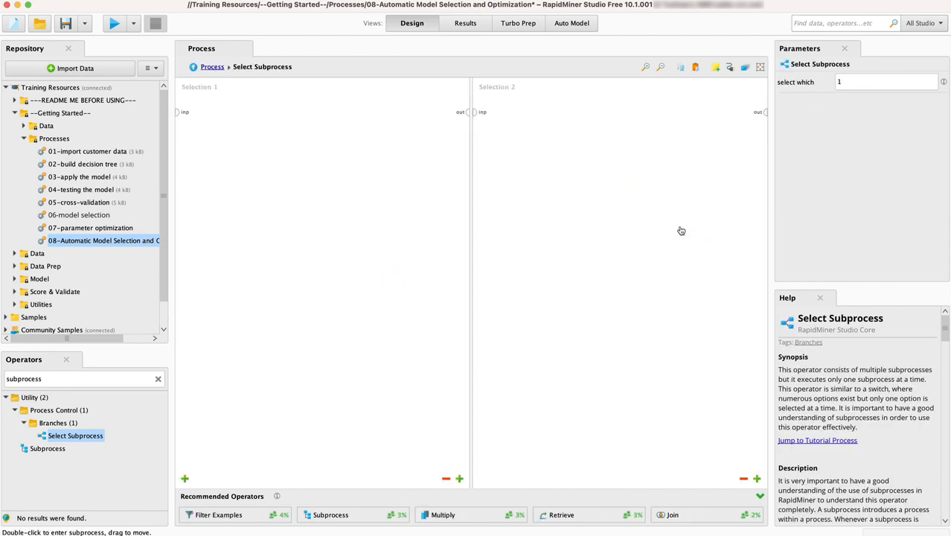
right_click(271, 155)
left_click(300, 237)
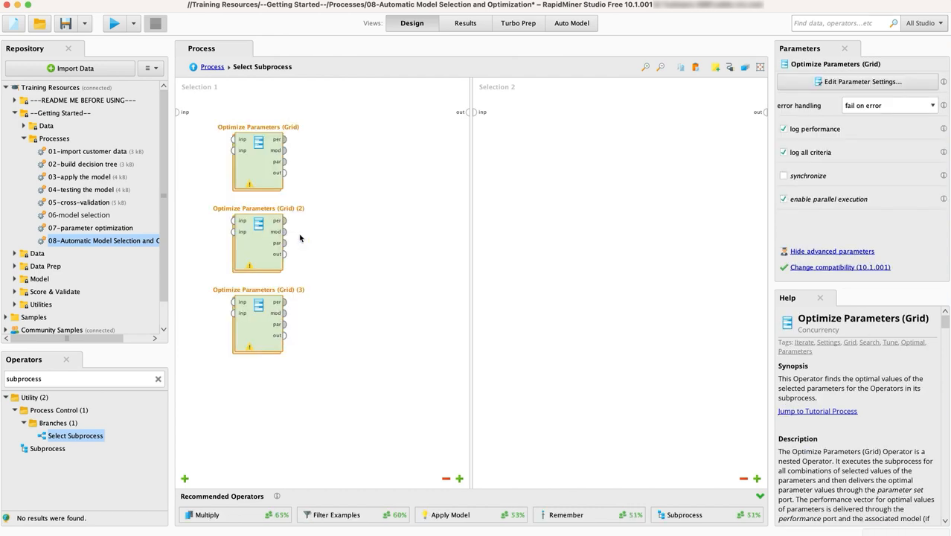
Move Optimize Parameters (Grid) (2) and (3) from Selection 1 into Selection 2
left_click_drag(317, 370, 213, 202)
right_click(275, 255)
left_click(287, 279)
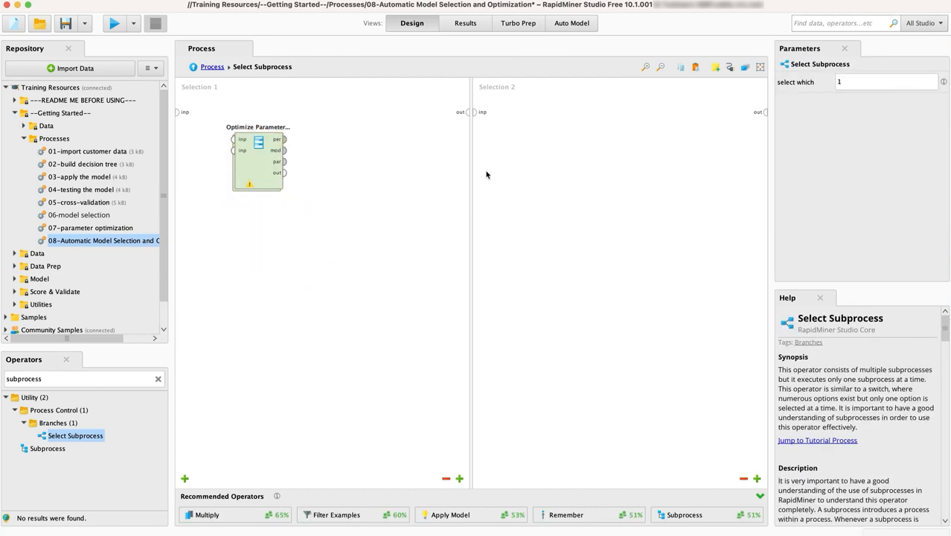
key("super+v")
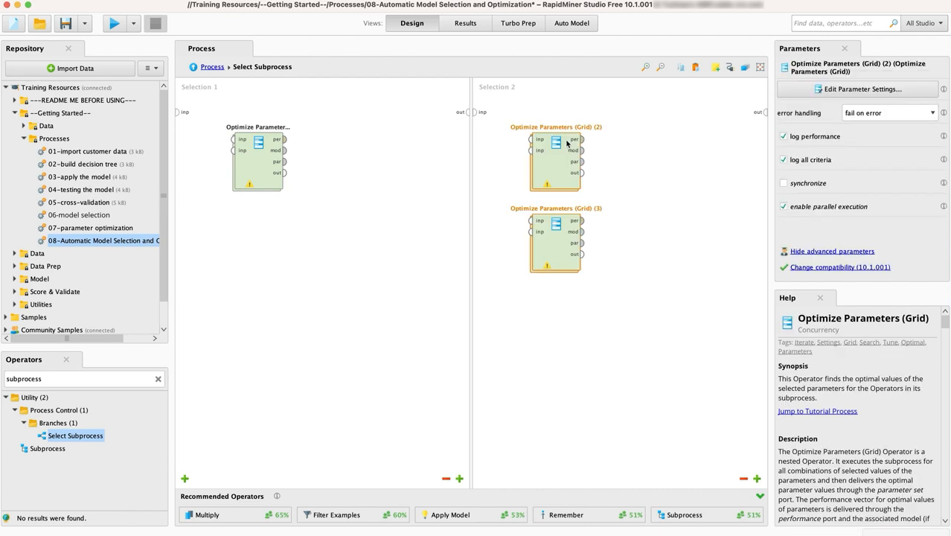
Add a third selection to Select Subprocess and move Optimize Parameters (Grid) (3) into it
left_click(562, 247)
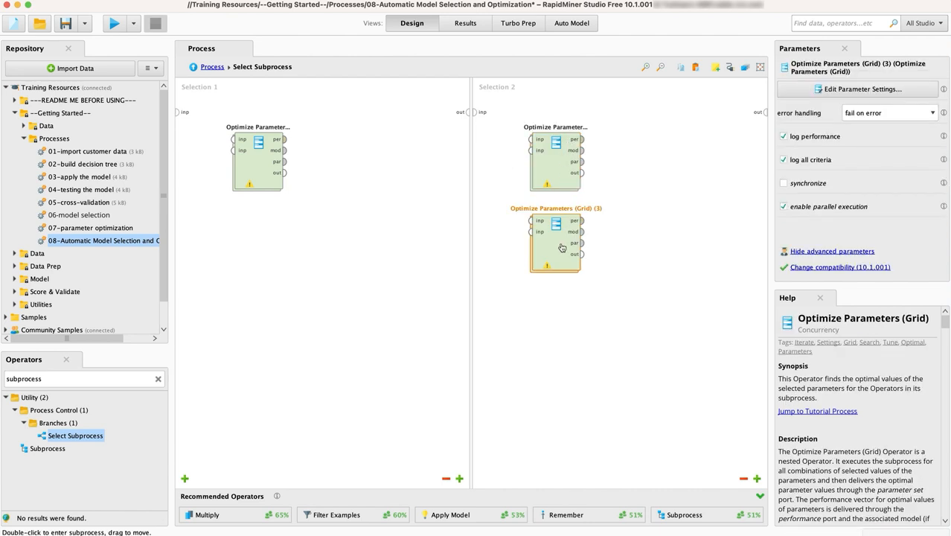
right_click(562, 246)
left_click(592, 343)
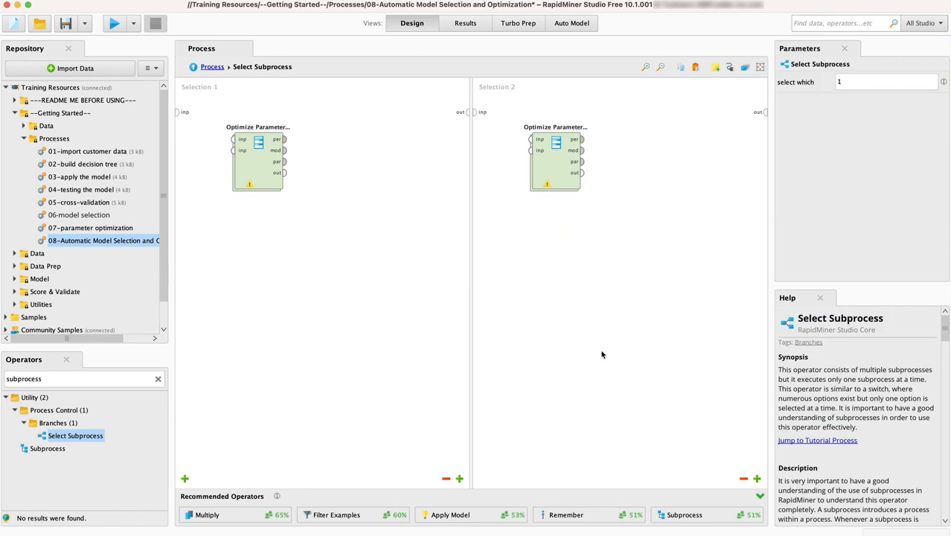
left_click(756, 479)
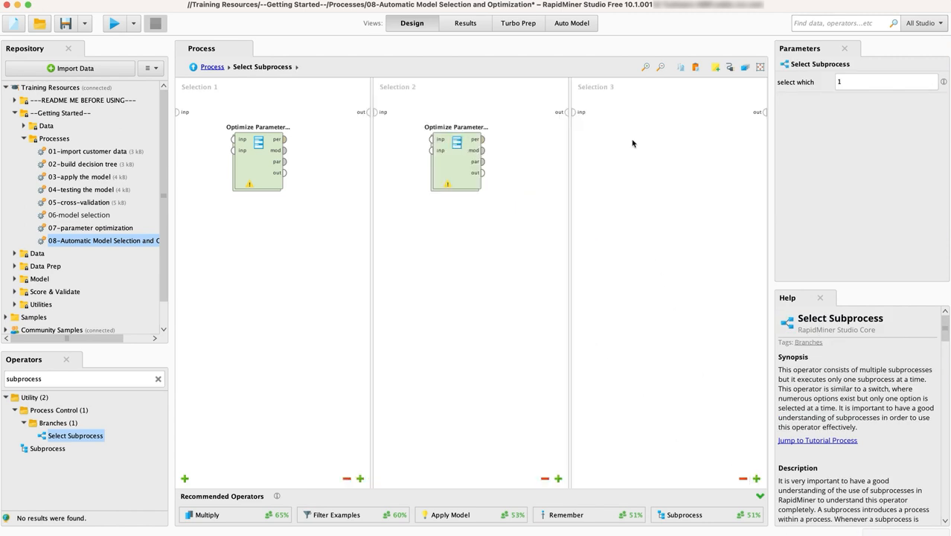
key("super+v")
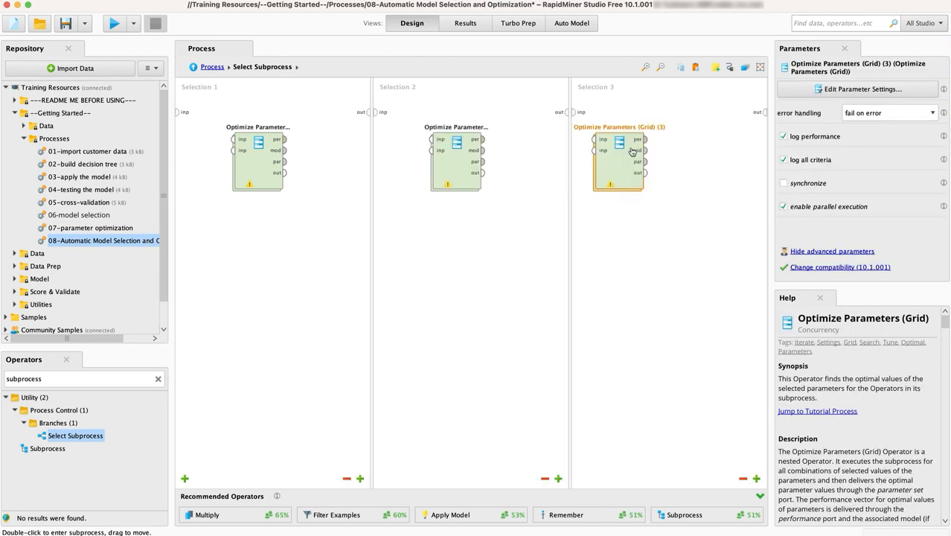
In all three selections, wire the input to the Optimize Parameters operator and its performance port to the output, and return to the main process
left_click_drag(633, 143, 764, 112)
left_click(651, 113)
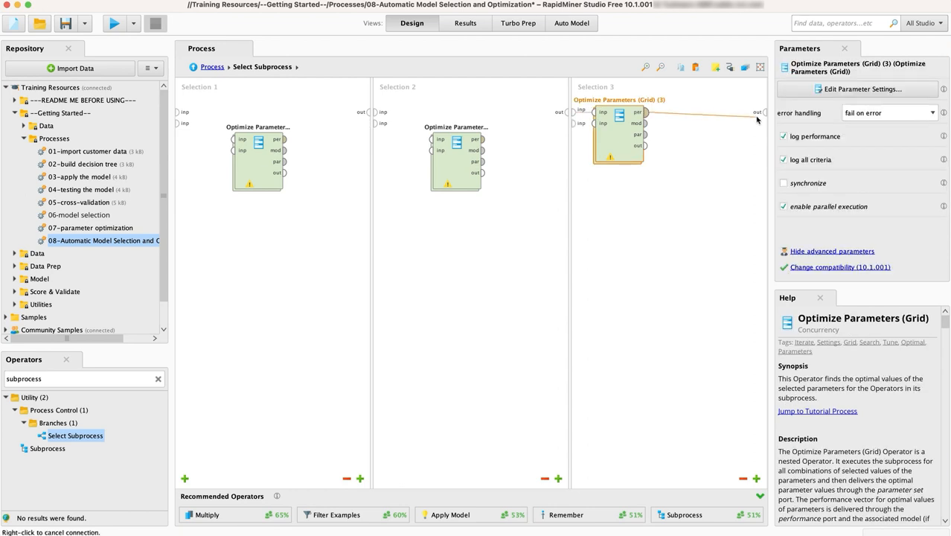
left_click_drag(464, 166, 428, 138)
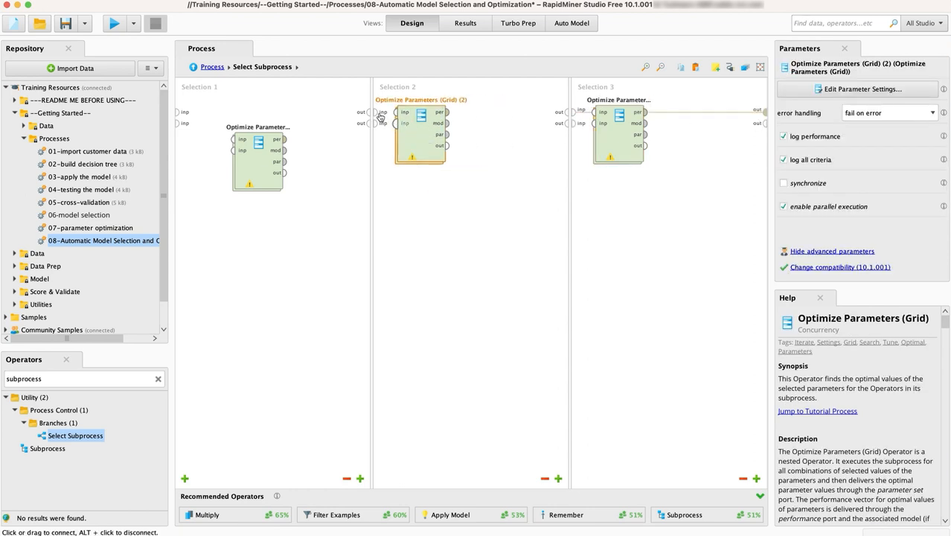
left_click_drag(383, 113, 569, 115)
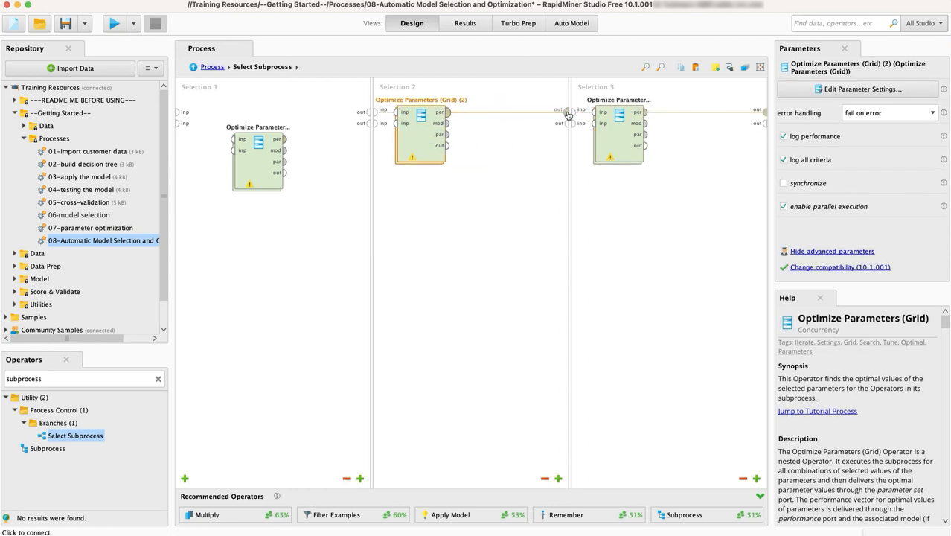
left_click_drag(266, 159, 242, 143)
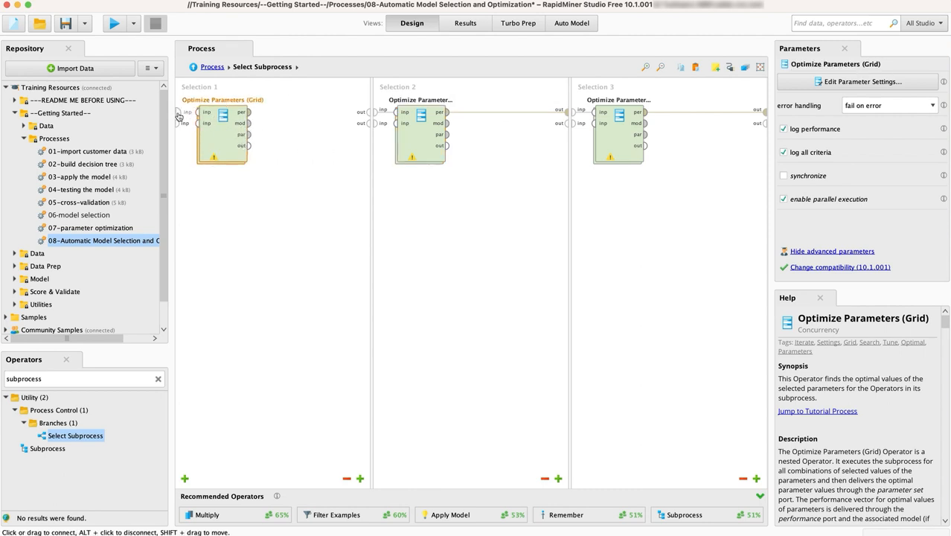
left_click_drag(178, 114, 365, 112)
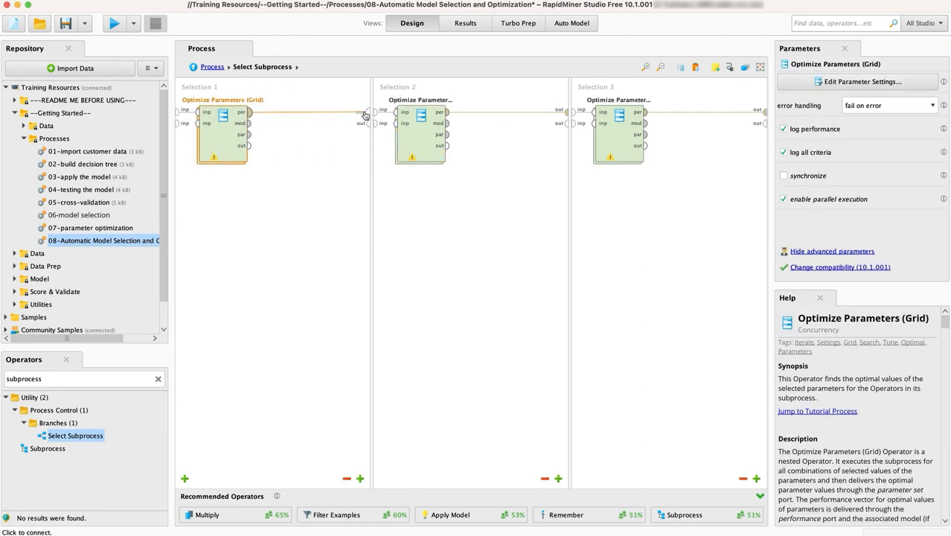
left_click(209, 69)
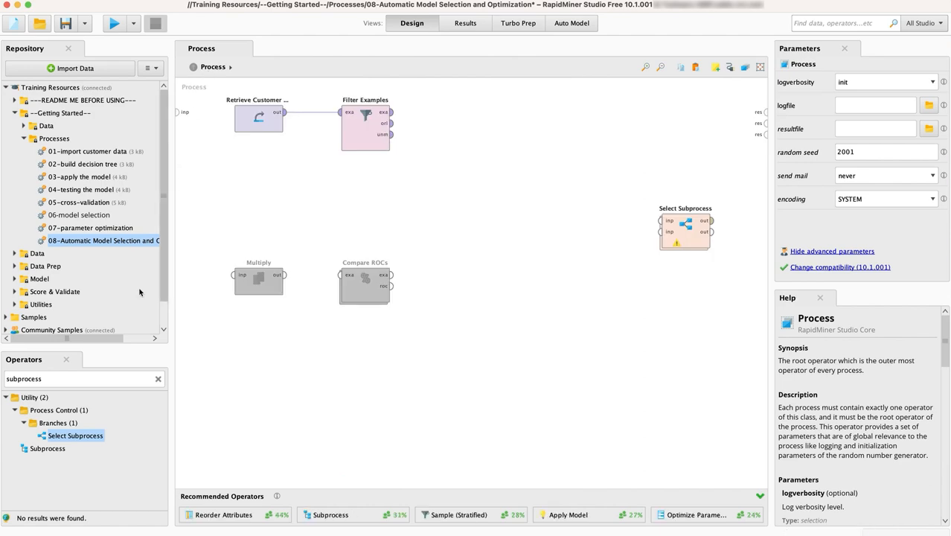
Add a new Optimize Parameters (Grid) operator to the main process and disable its parallel execution
double_click(109, 378)
type("grid")
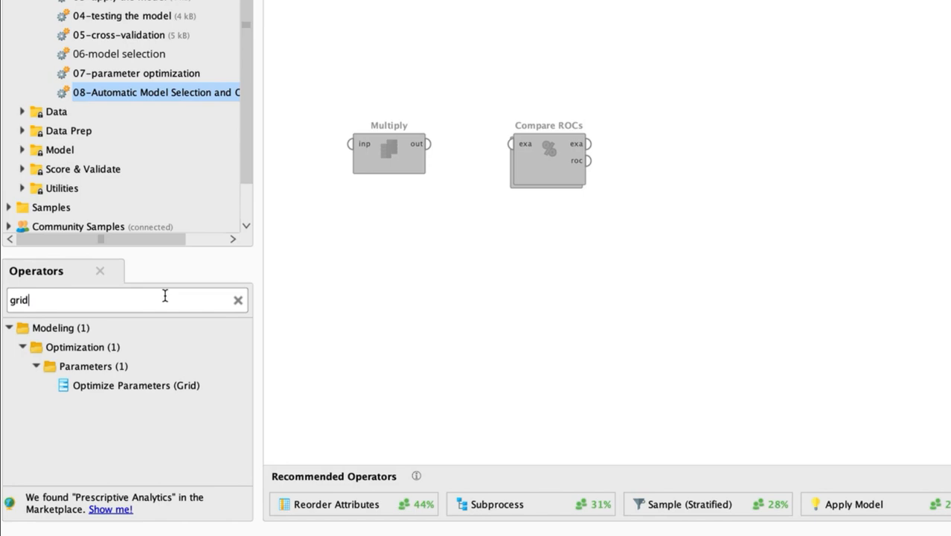
left_click_drag(134, 382, 580, 118)
left_click(137, 386)
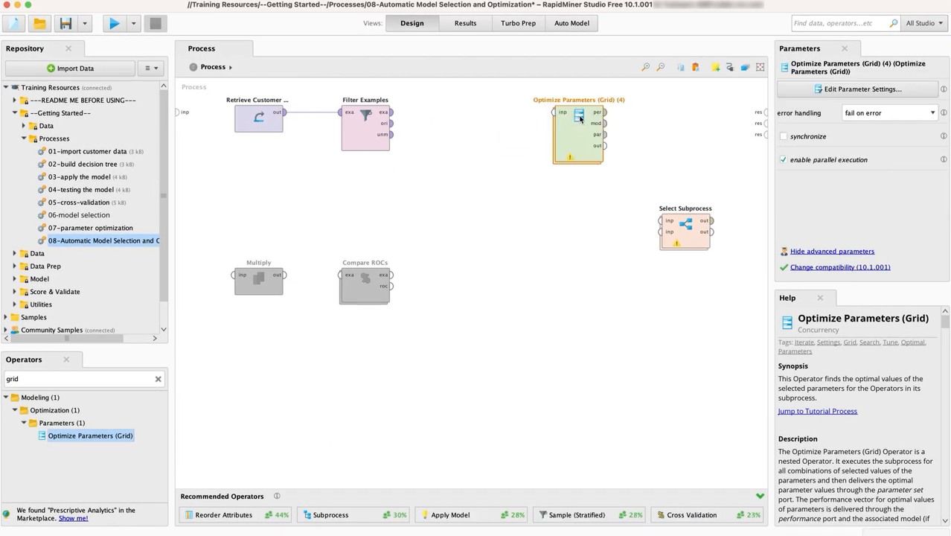
left_click(783, 160)
Move the Select Subprocess operator from the main process into the new Optimize Parameters (Grid) operator
left_click(684, 240)
right_click(687, 242)
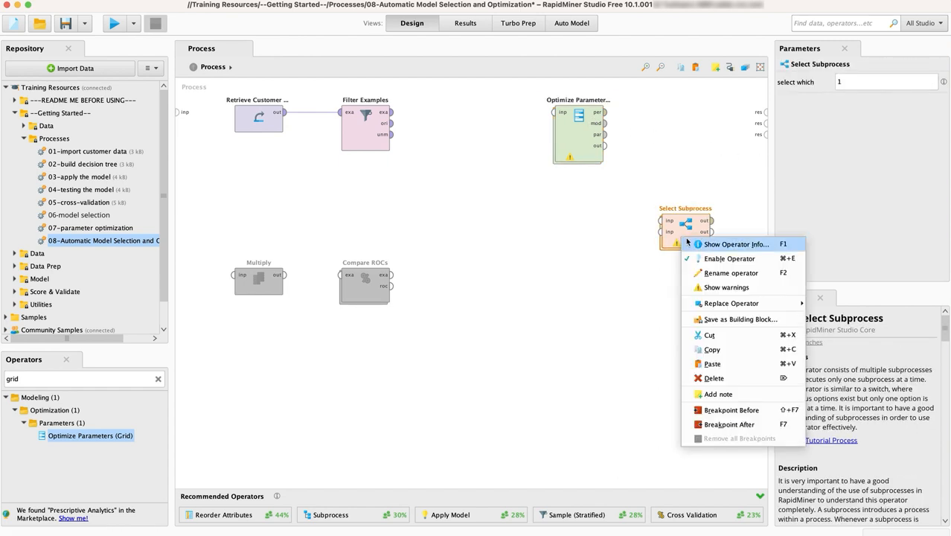
left_click(719, 335)
left_click(577, 127)
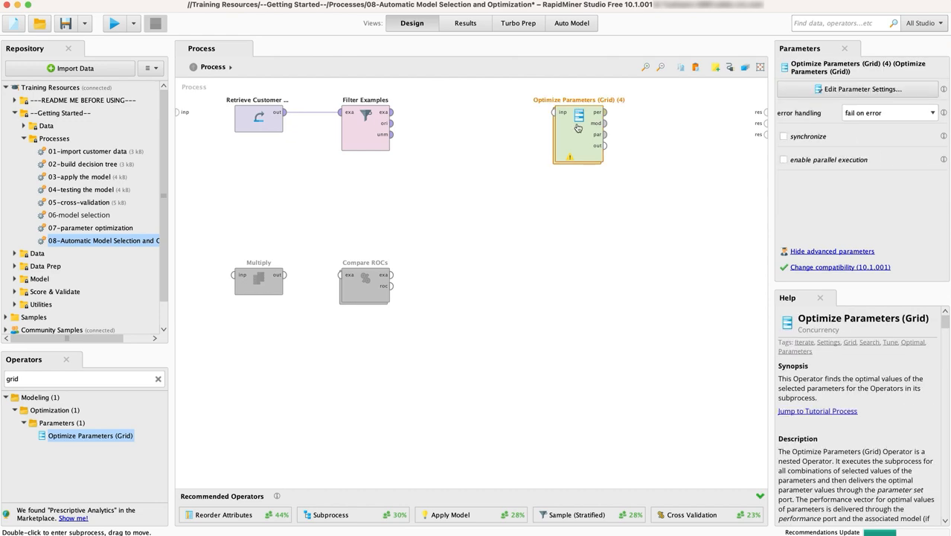
double_click(578, 127)
right_click(455, 136)
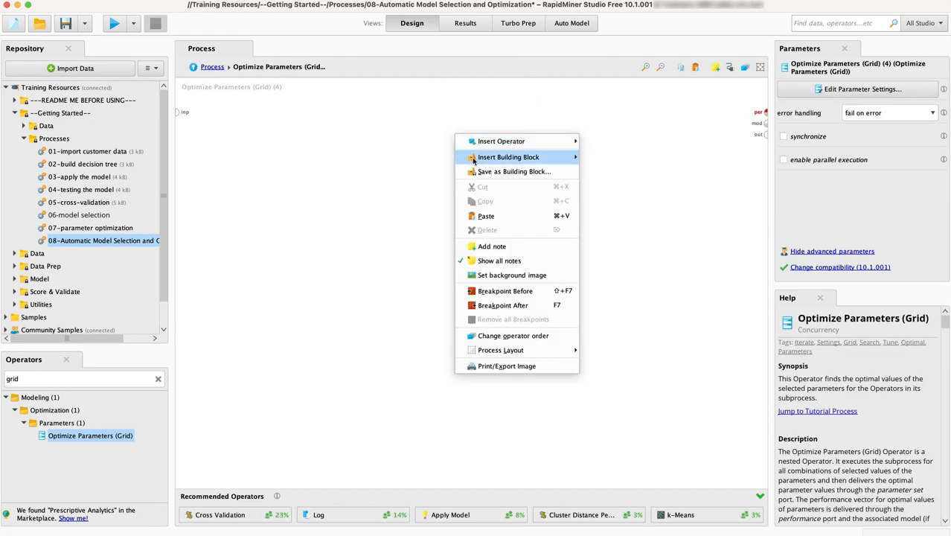
left_click(486, 216)
Connect the inner input to Select Subprocess and its first output to the performance port, and return to the main process
left_click(180, 112)
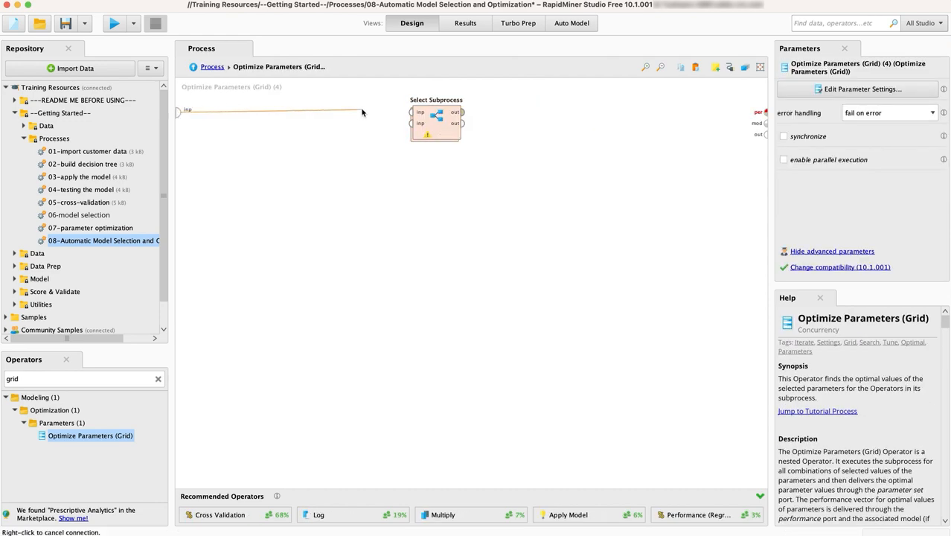
left_click(412, 111)
left_click(462, 113)
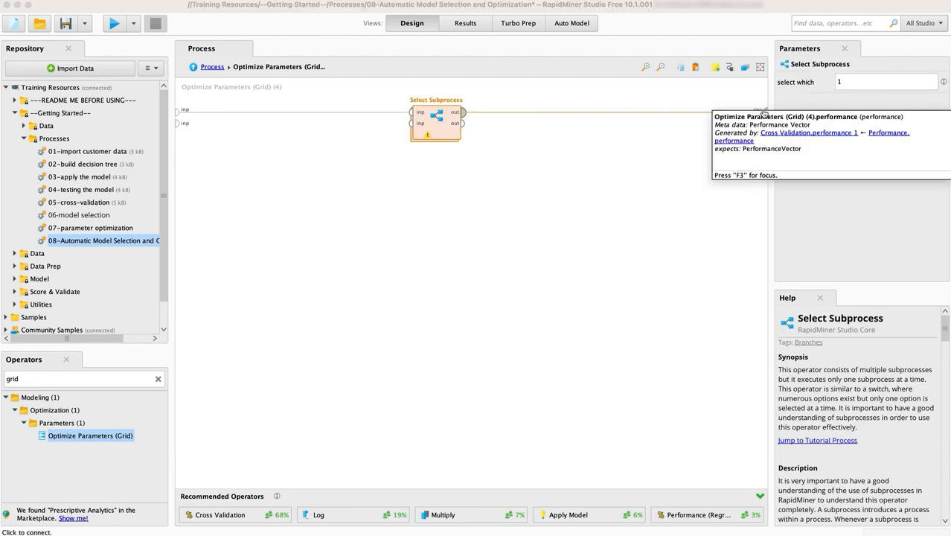
left_click(219, 69)
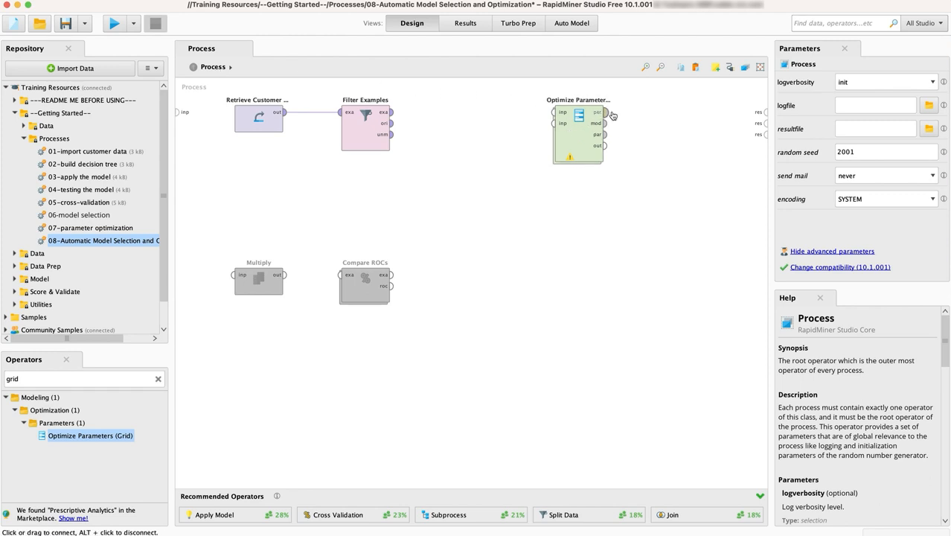
Connect the performance and parameter set ports of the outer Optimize Parameters (Grid) operator to the first two process results
left_click(606, 112)
left_click(767, 113)
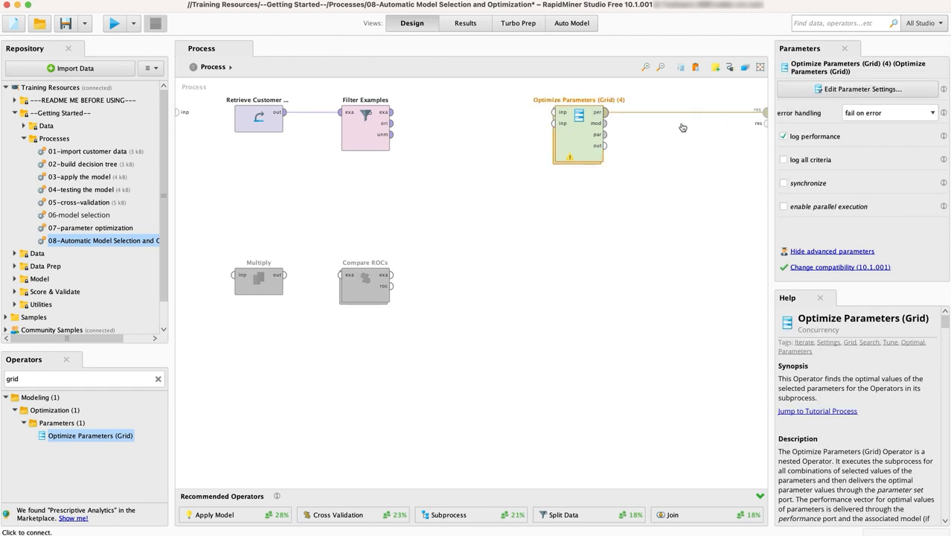
left_click(605, 134)
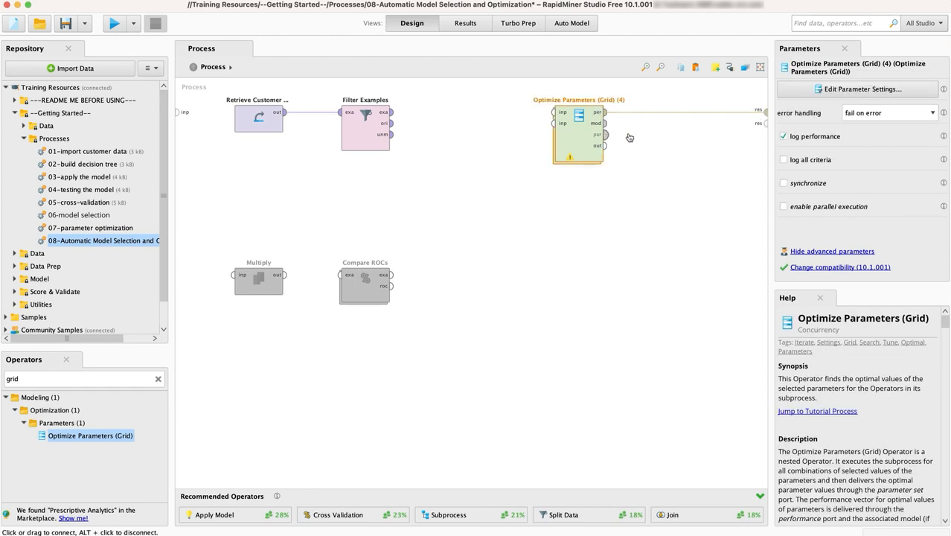
left_click(767, 123)
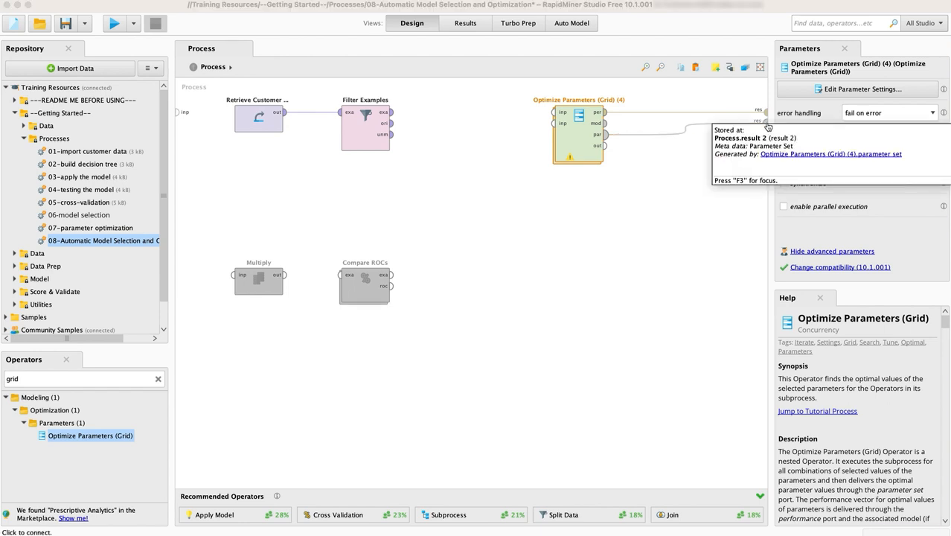
left_click(767, 126)
In the outer Optimize Parameters (Grid) settings, select the Select Subprocess parameter select_which and set its grid maximum to 3
left_click(588, 141)
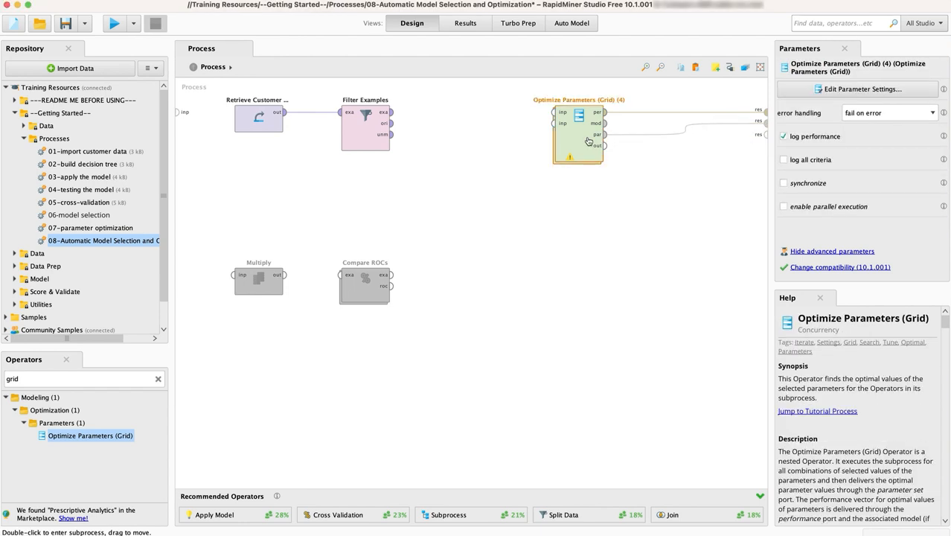
left_click(792, 90)
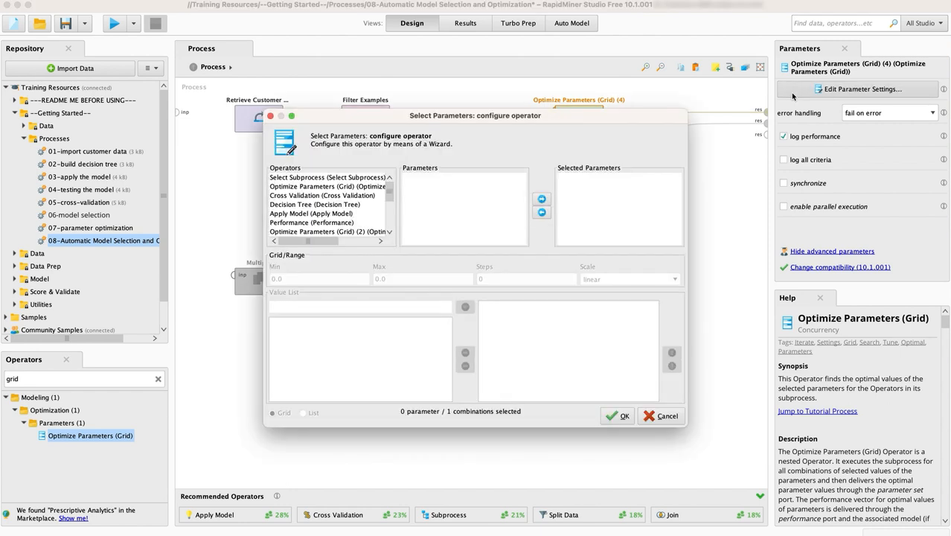
left_click(374, 179)
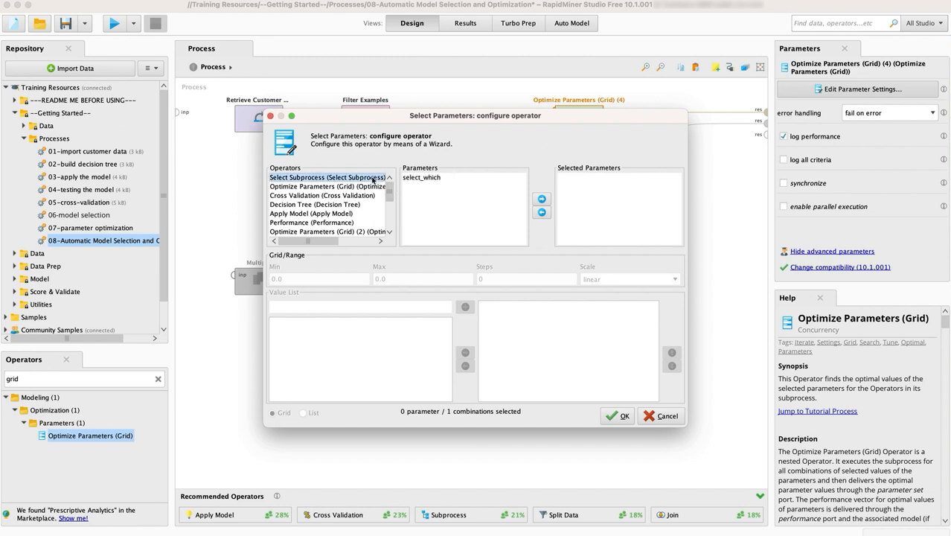
left_click(421, 181)
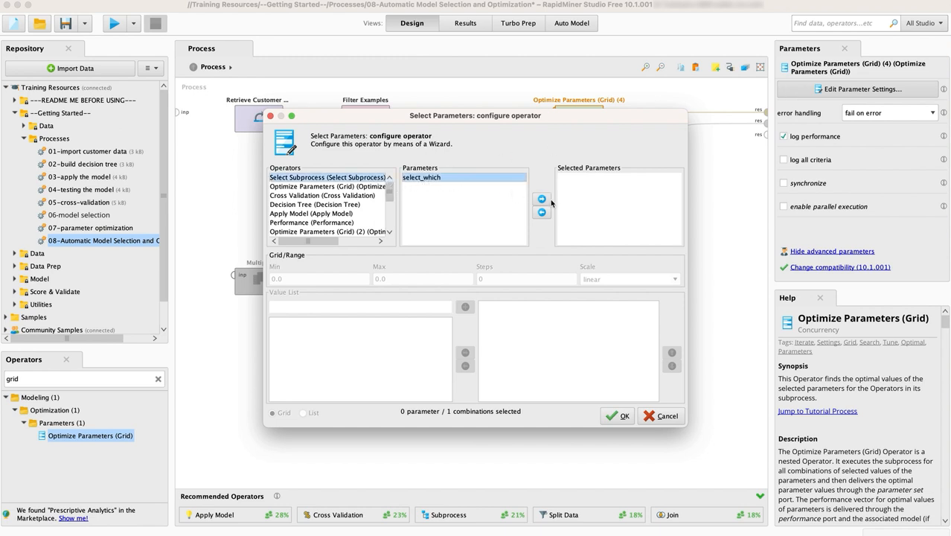
left_click(542, 199)
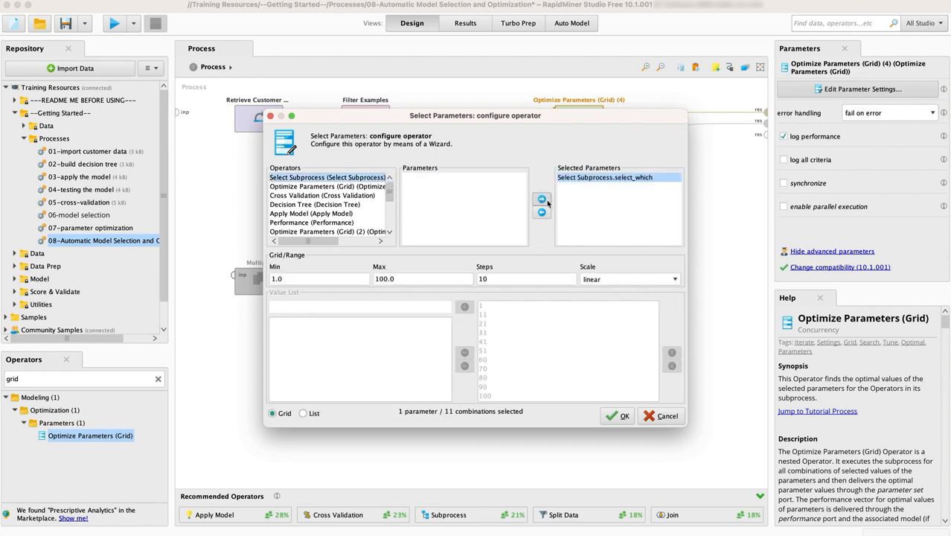
left_click(429, 277)
type("3")
left_click(505, 279)
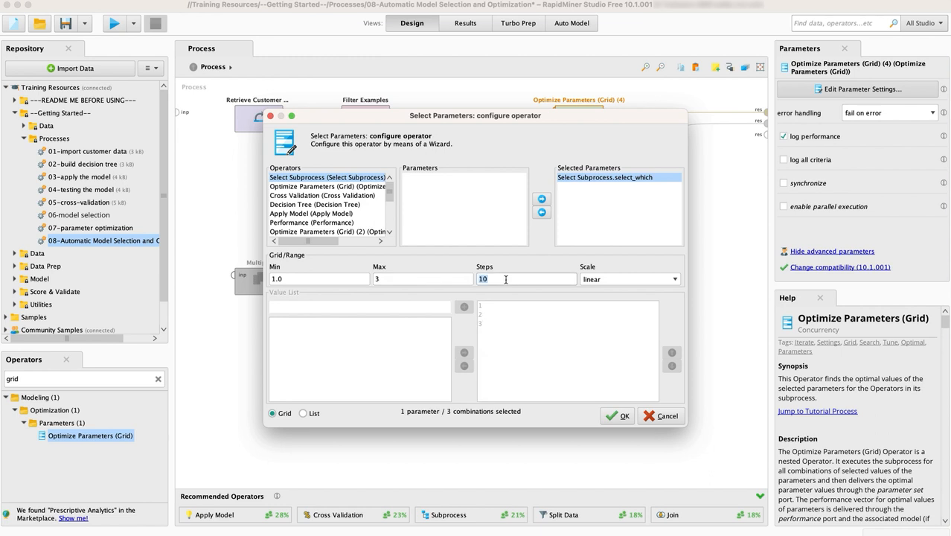
left_click(615, 416)
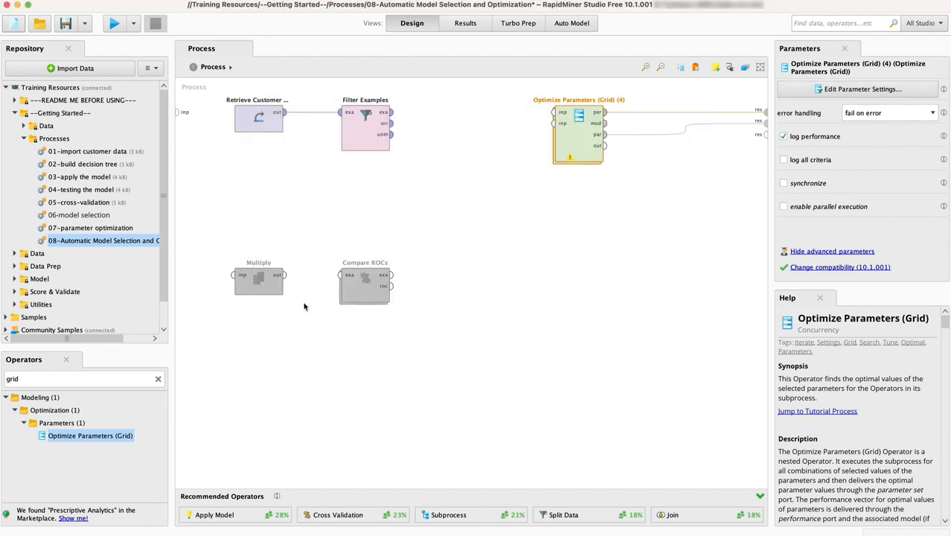
Enable the disabled Multiply and Compare ROCs operators
left_click(266, 290)
right_click(265, 290)
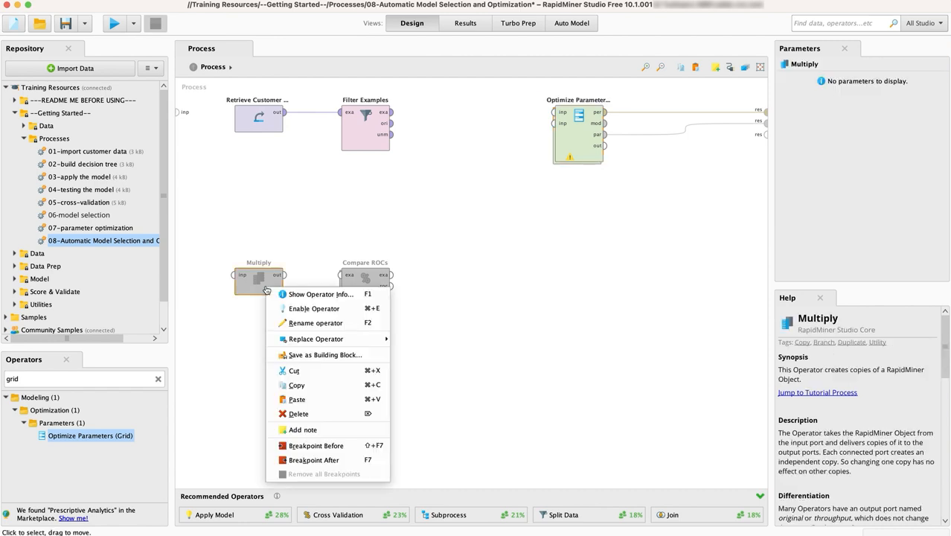
left_click(285, 310)
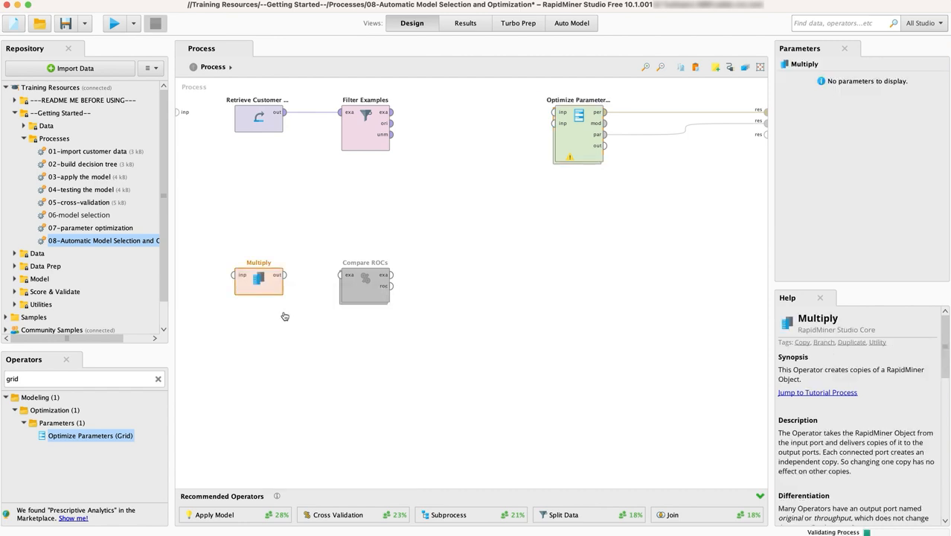
right_click(365, 290)
left_click(384, 312)
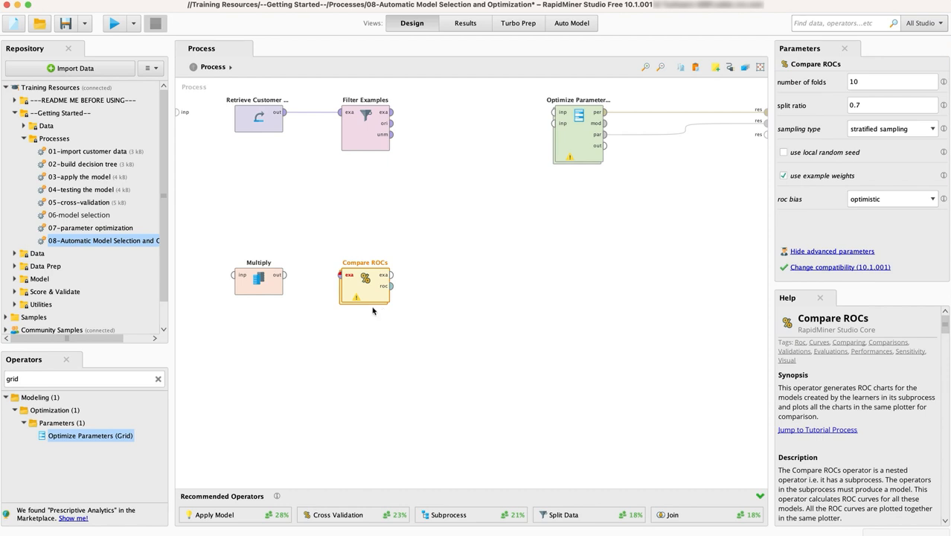
Place Multiply between Filter Examples and Optimize Parameters (Grid), and connect it to both so the example set flows through
left_click_drag(263, 291, 476, 131)
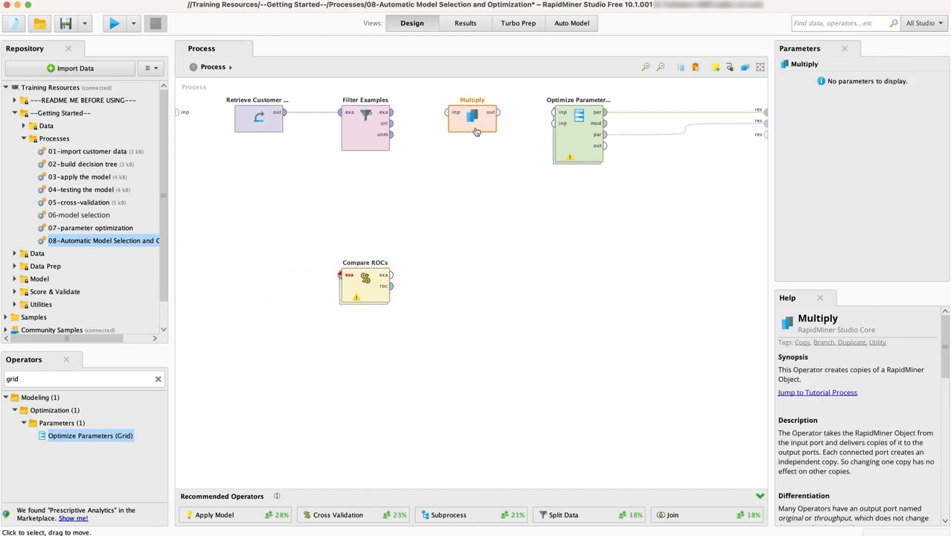
left_click(391, 112)
left_click(447, 111)
left_click(501, 113)
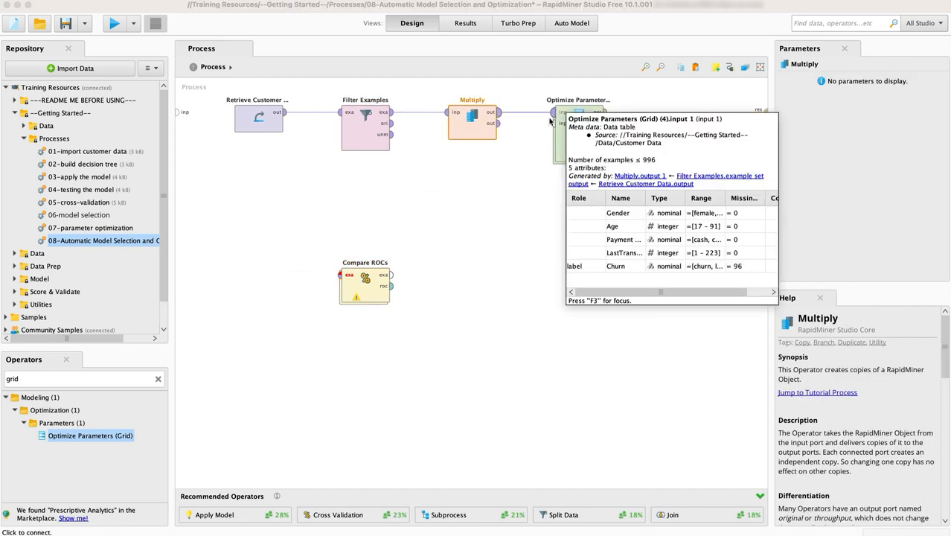
left_click(555, 112)
Place Compare ROCs below Optimize Parameters (Grid), and wire Multiply's second output to it and its roc port to the third result
left_click_drag(378, 271, 592, 217)
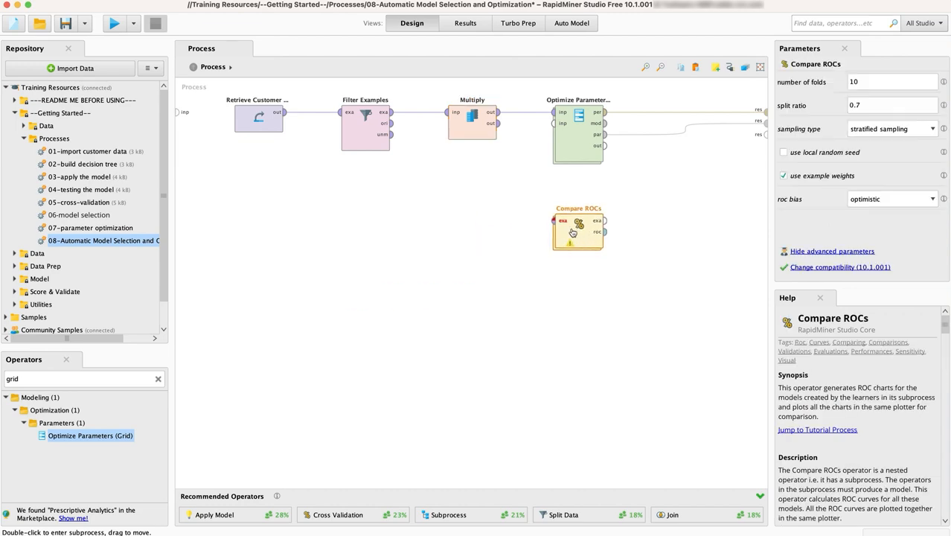
left_click(499, 124)
left_click(554, 221)
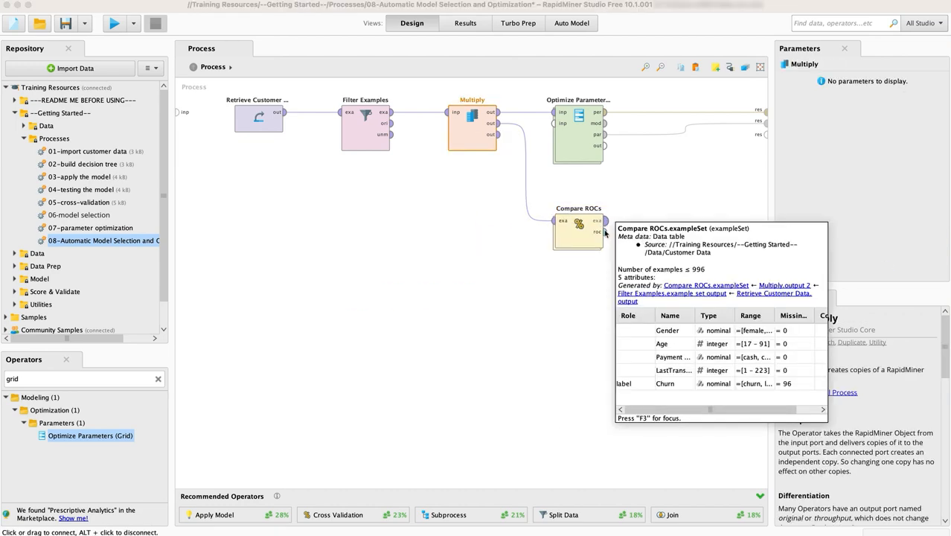
left_click(604, 231)
left_click(767, 134)
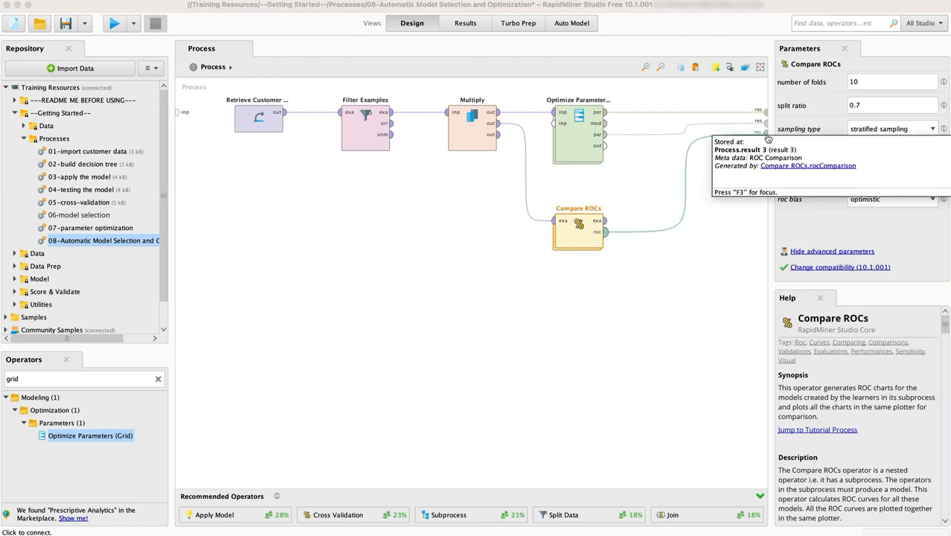
Check the learners inside Compare ROCs, and add a Set Parameters operator to Selection 1 of the nested Select Subprocess
double_click(584, 236)
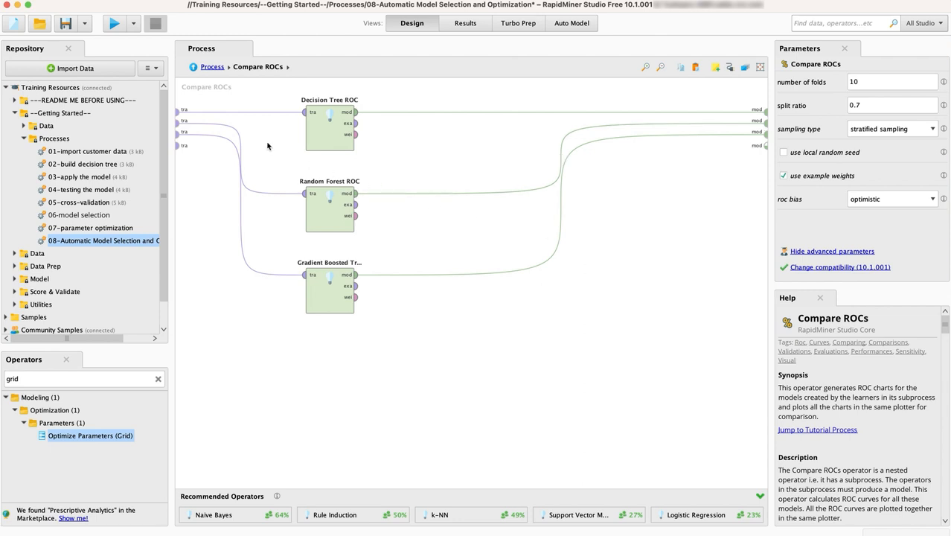
left_click(212, 67)
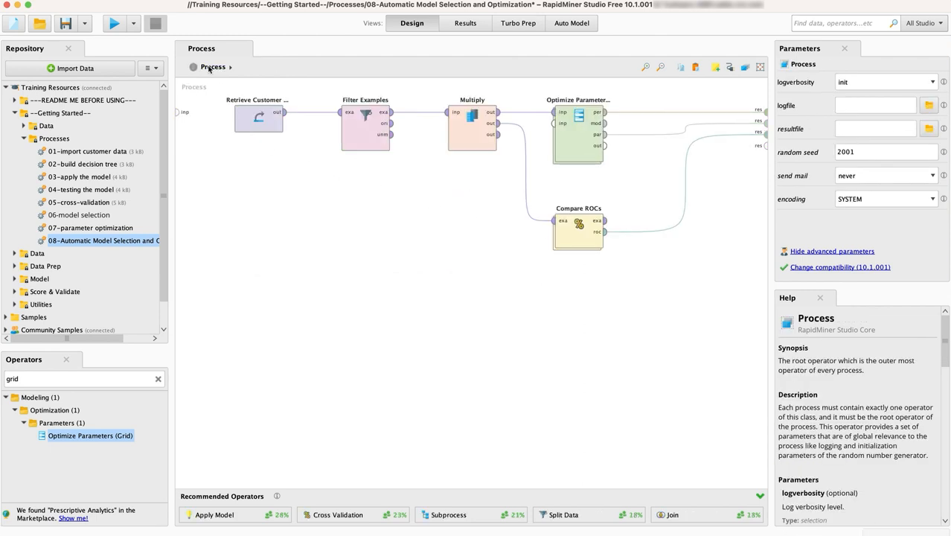
double_click(571, 137)
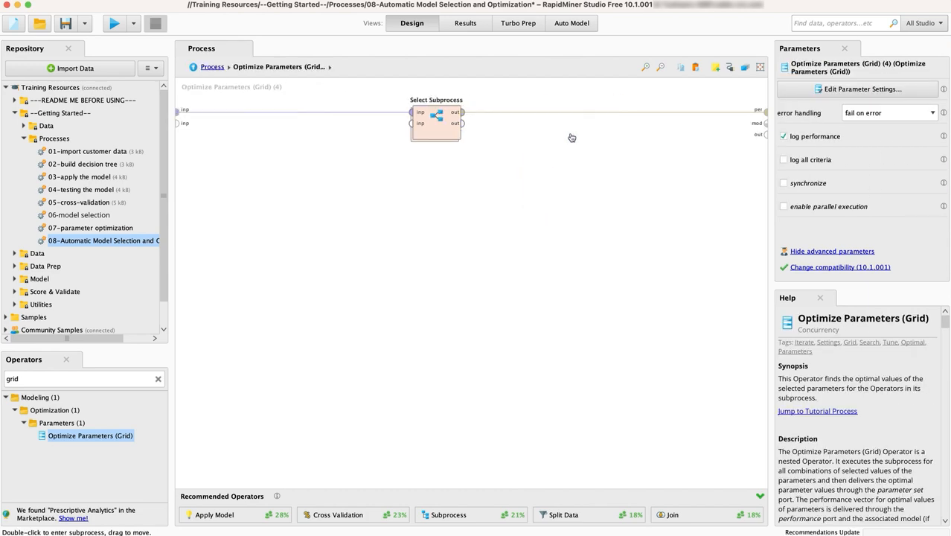
double_click(449, 134)
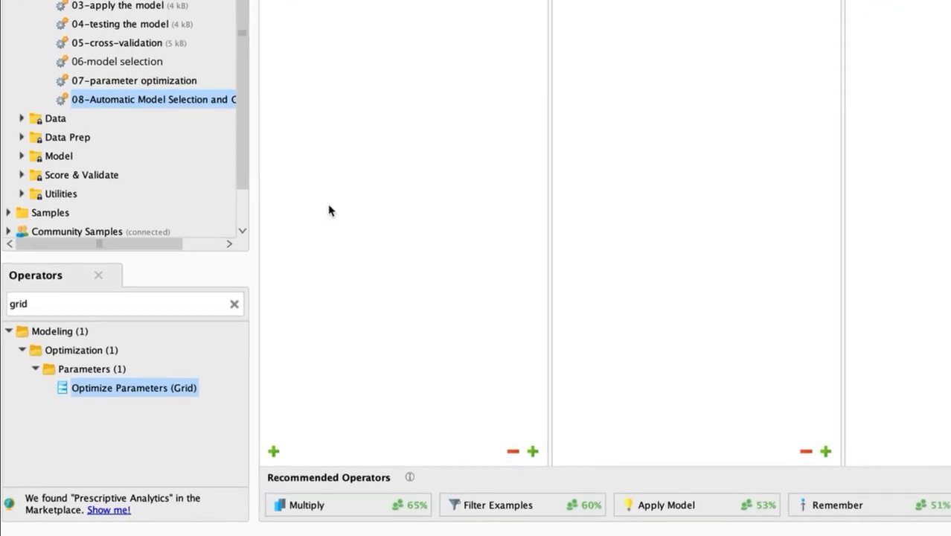
double_click(122, 381)
type("set param")
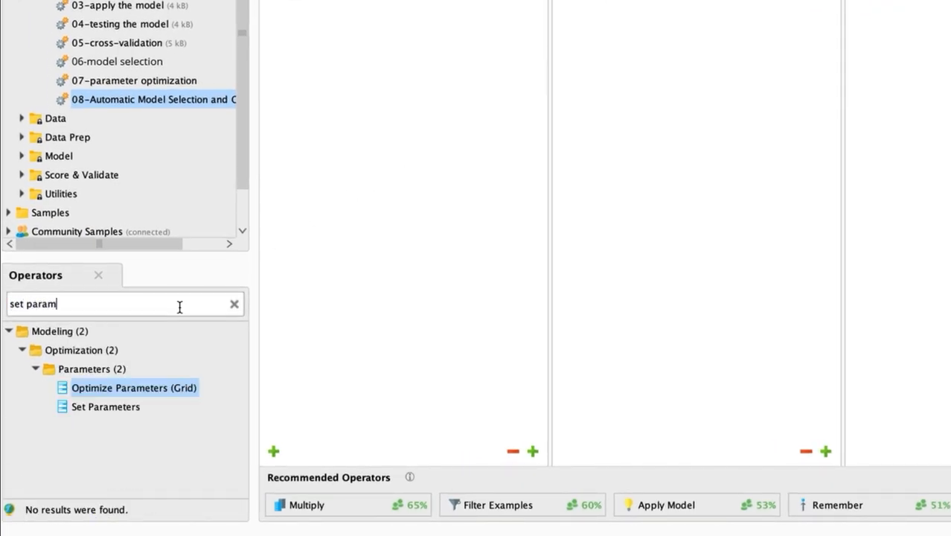
type("eters")
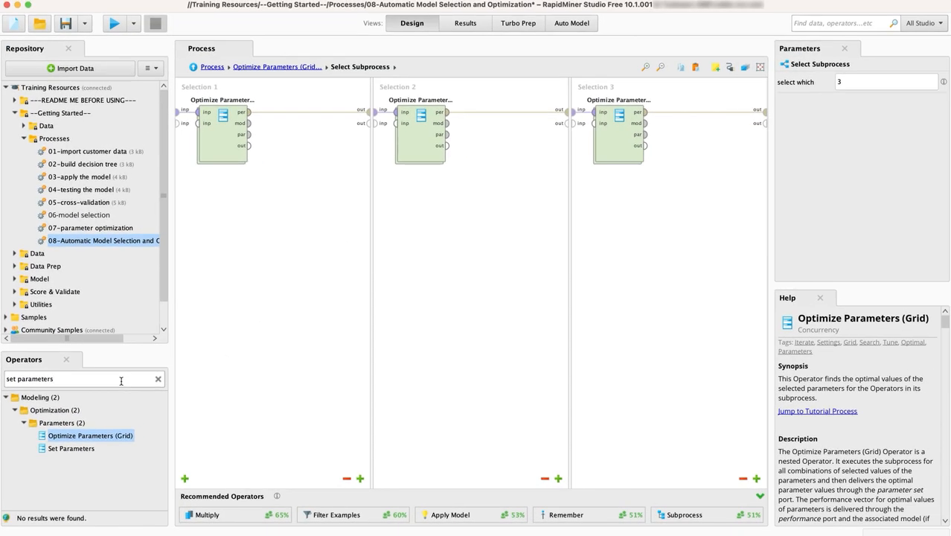
left_click(77, 449)
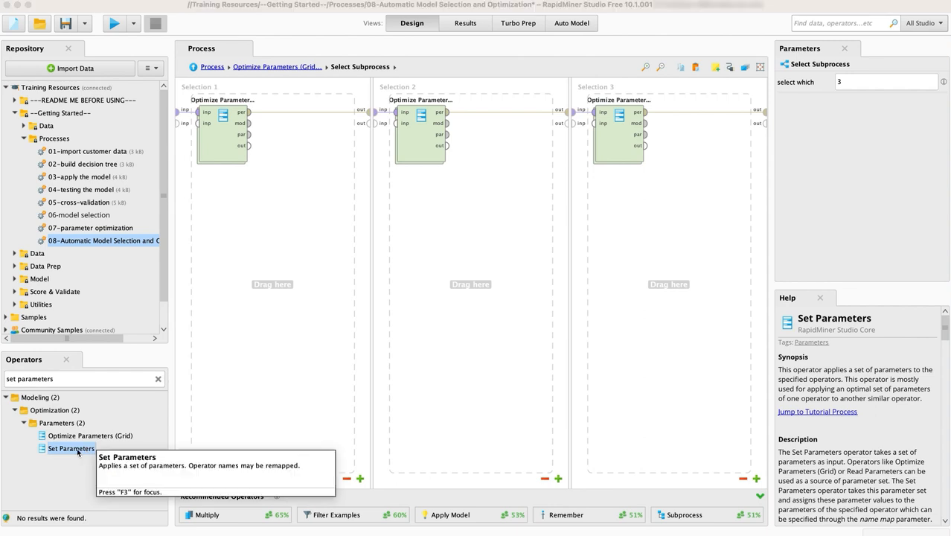
left_click_drag(78, 451, 316, 152)
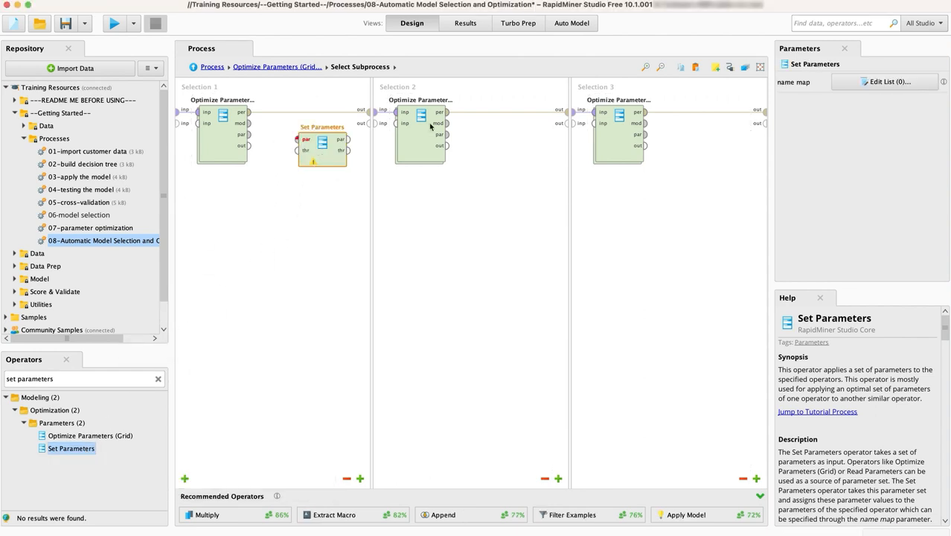
In the name map of Selection 1's Set Parameters, map the set operator name Decision Tree to the operator Decision Tree ROC
left_click(886, 81)
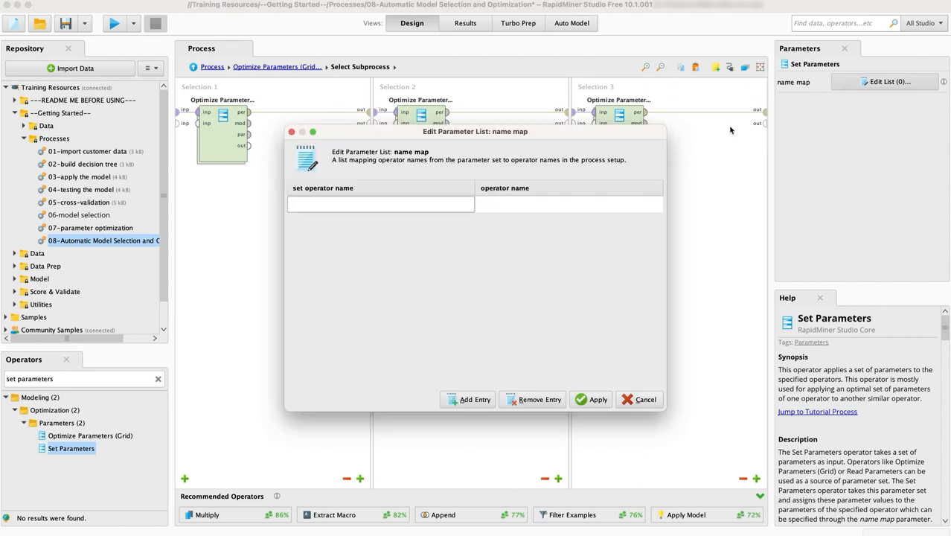
type("Decision Tree")
left_click(494, 202)
type("Decision")
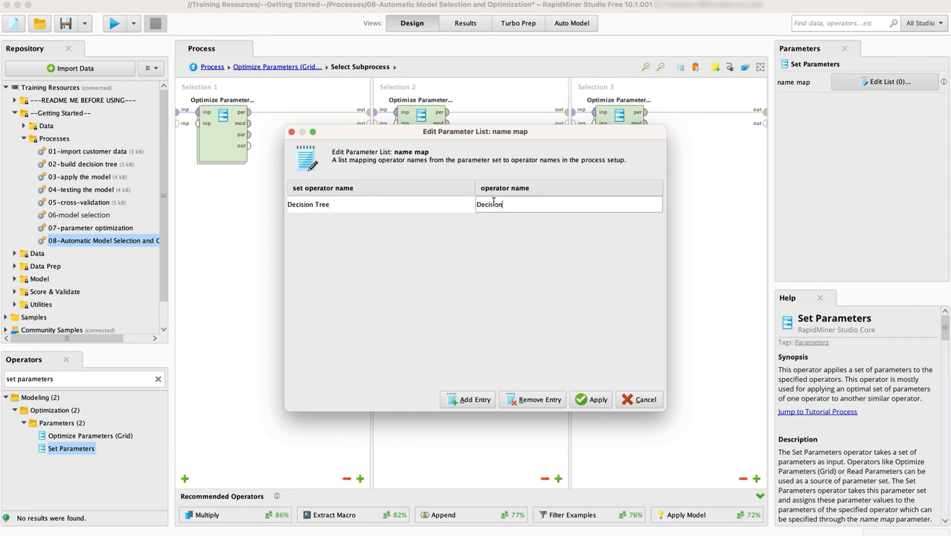
type(" Tree ROC")
left_click(591, 400)
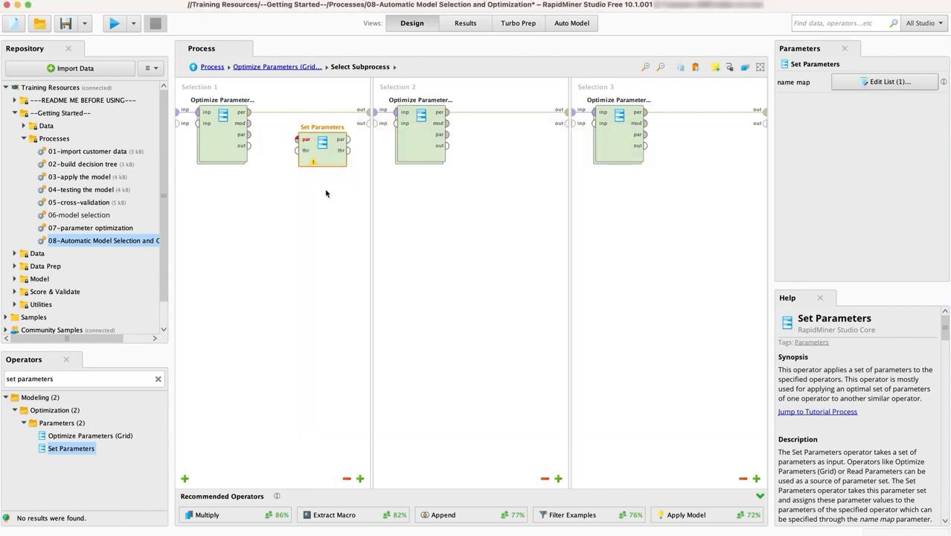
Feed Selection 1's parameter set output into its Set Parameters operator, and add a likewise connected Set Parameters operator to Selection 2
left_click(250, 134)
left_click(297, 141)
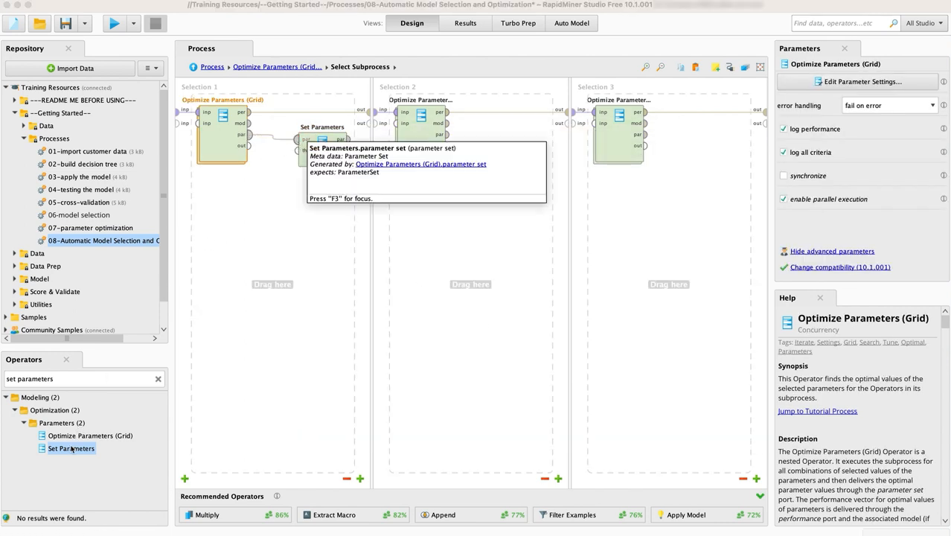
left_click_drag(72, 448, 498, 145)
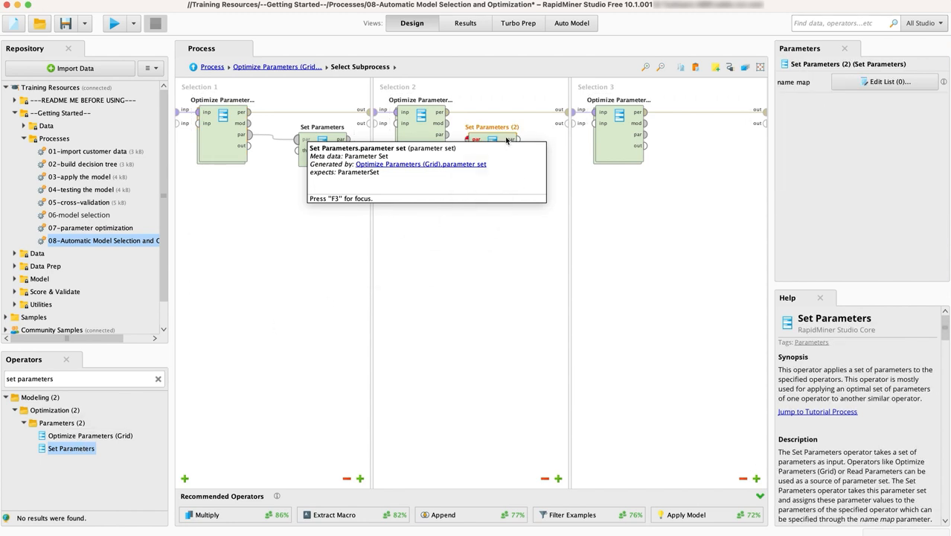
left_click(447, 135)
left_click(468, 139)
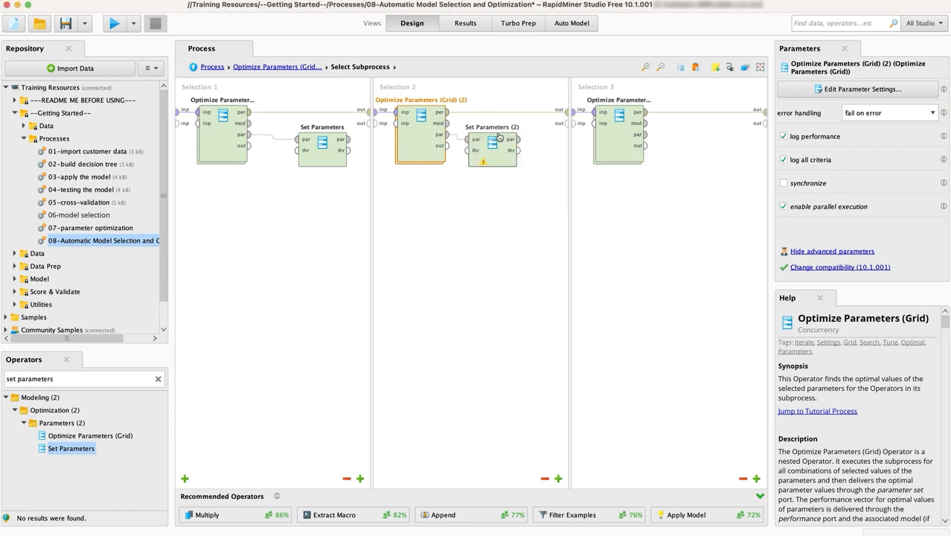
In the name map of Selection 2's Set Parameters, map the set operator name Random Forest to the operator Random Forest ROC
left_click(499, 136)
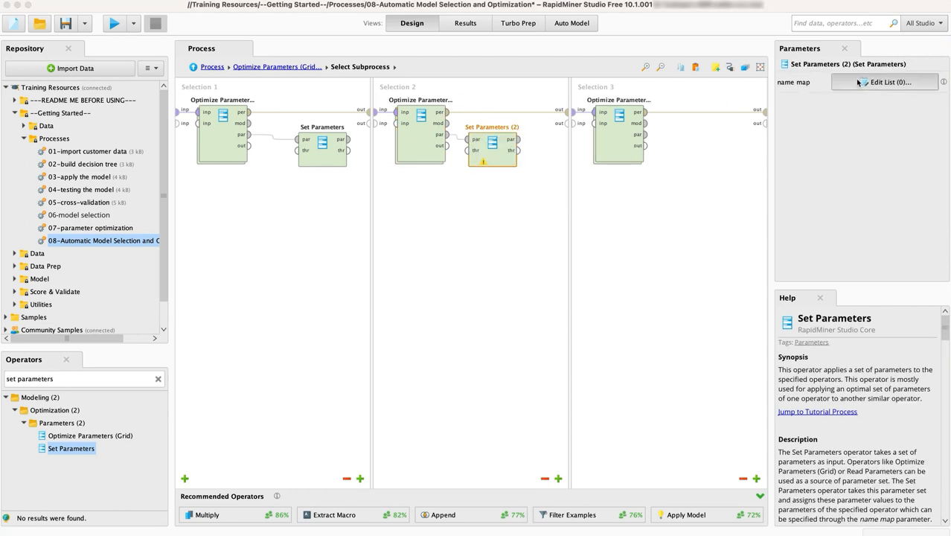
left_click(858, 82)
left_click(449, 205)
type("Rand")
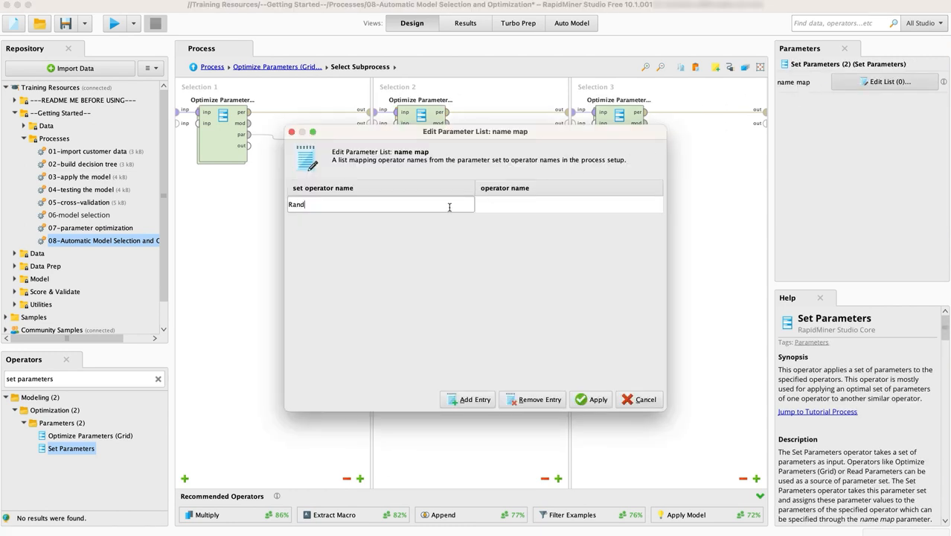
type("om Fo")
left_click(502, 206)
type("Random Forest ")
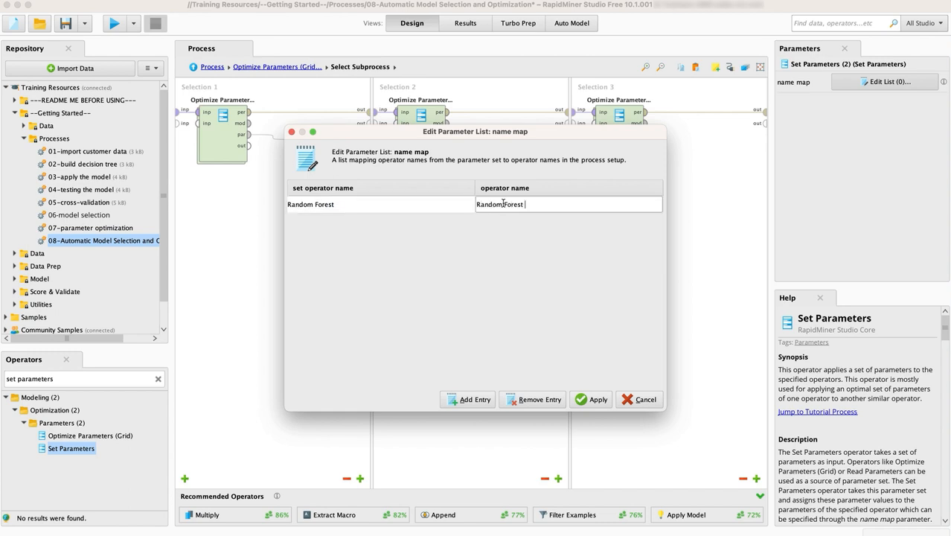
type("ROC")
left_click(590, 401)
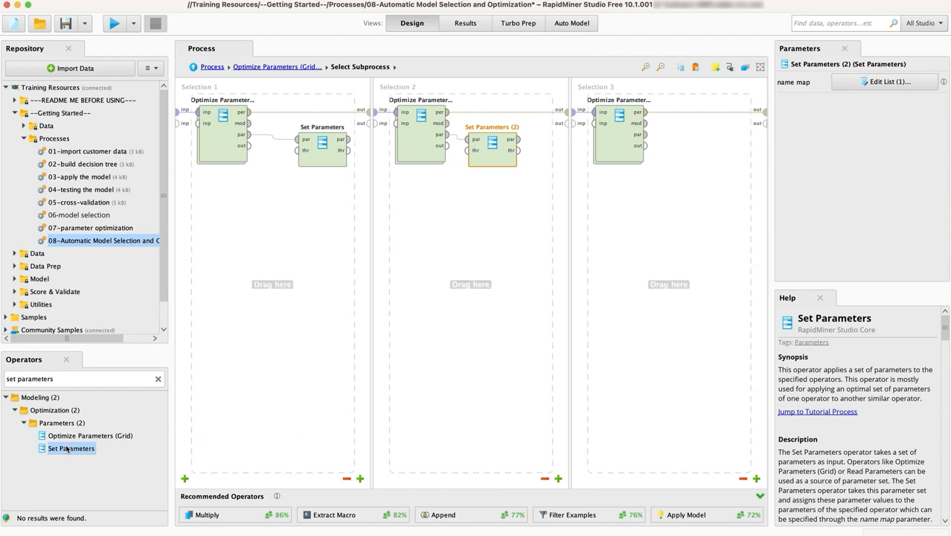
Add a Set Parameters operator to Selection 3 and feed the parameter set output of its Optimize Parameters (Grid) into it
left_click_drag(67, 449, 709, 145)
left_click(645, 135)
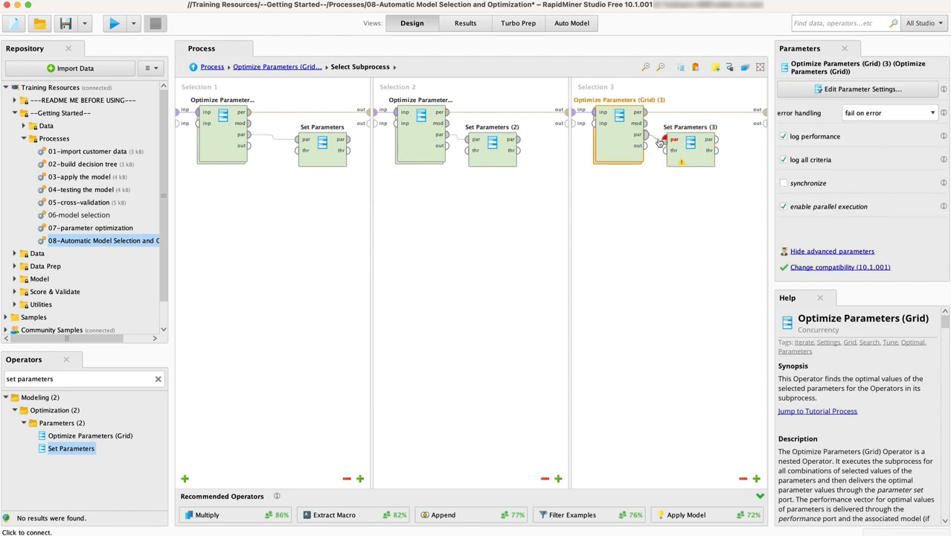
left_click(666, 140)
In the name map of Selection 3's Set Parameters, map the set operator name Gradient Boosted Trees to the operator Gradient Boosted Trees ROC
left_click(690, 149)
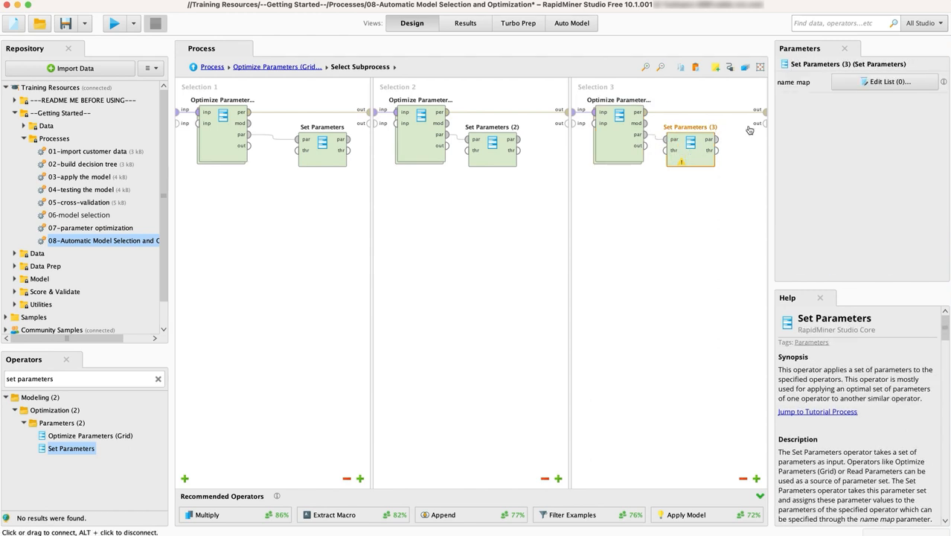
left_click(847, 86)
type("Grad")
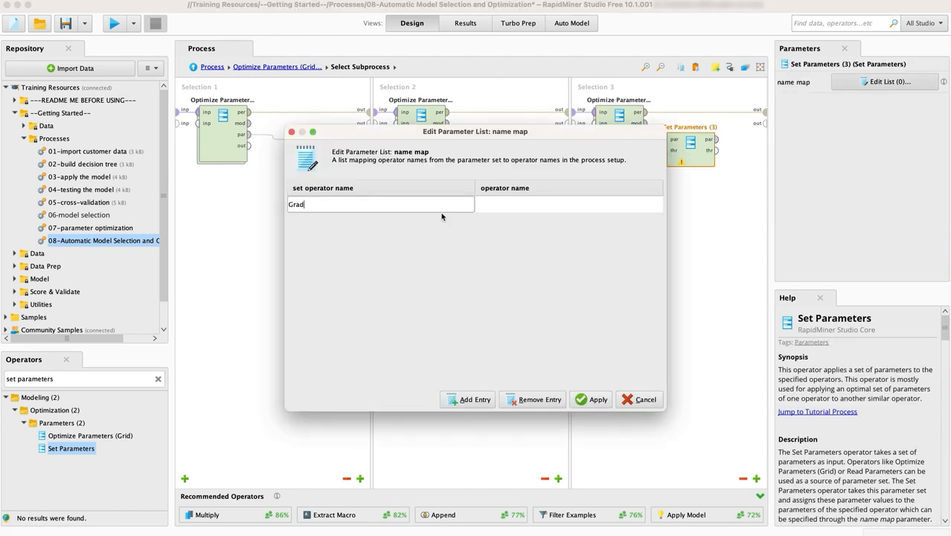
type("ient Boosted Trees")
left_click(507, 207)
type("Gra")
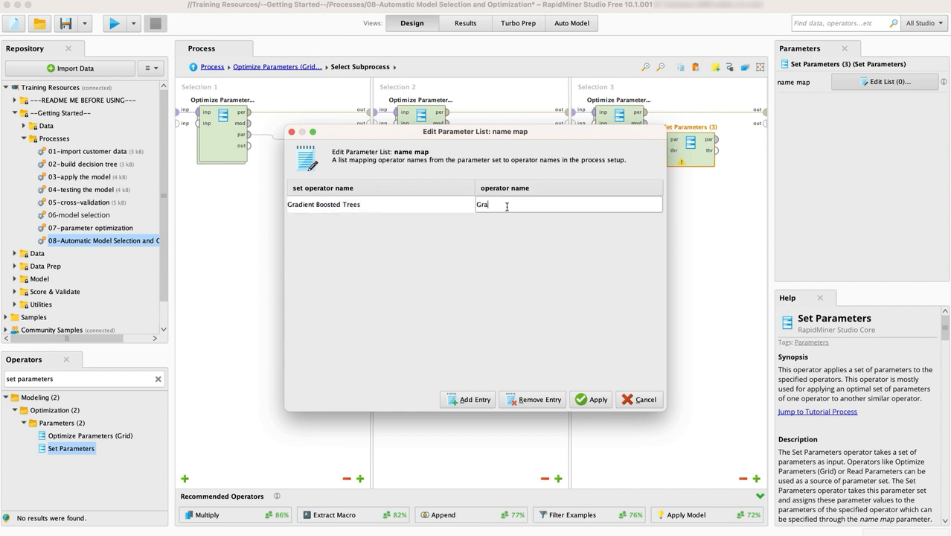
type("dient Boosted Trees ROC")
left_click(592, 404)
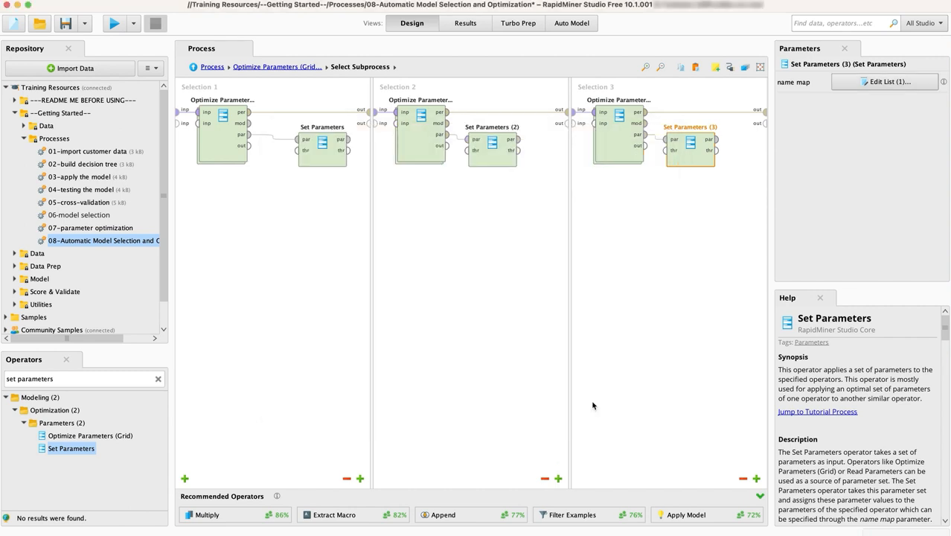
Return to the top-level process, show the operator execution order to check that Compare ROCs follows Optimize Parameters (Grid), and run the process
left_click(213, 67)
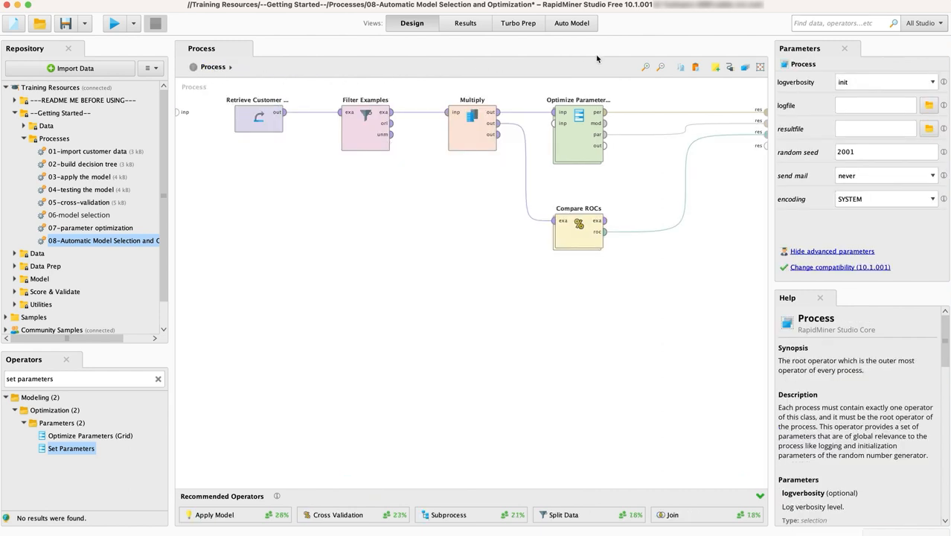
left_click(745, 67)
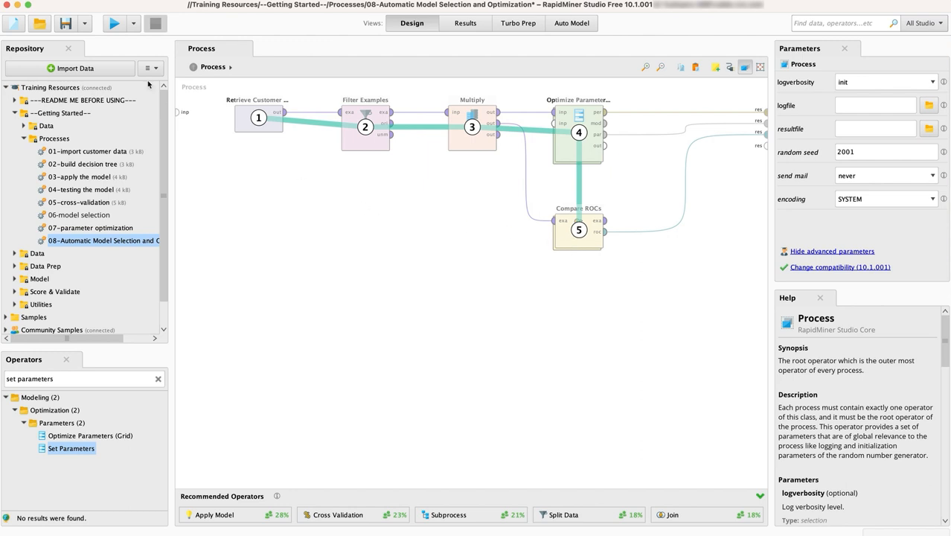
left_click(111, 28)
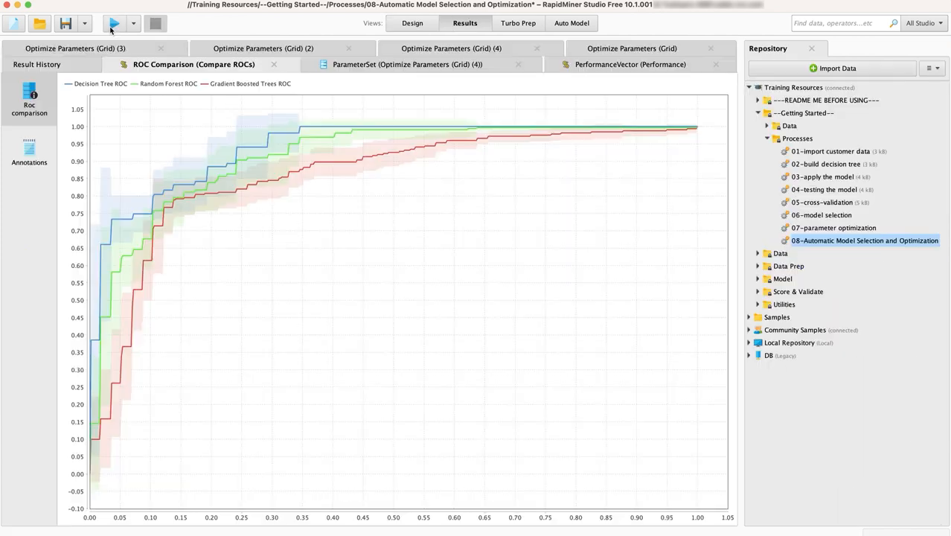
Examine the optimized ParameterSet for the selected subprocess and its performance, and return to the ROC comparison chart
left_click(340, 67)
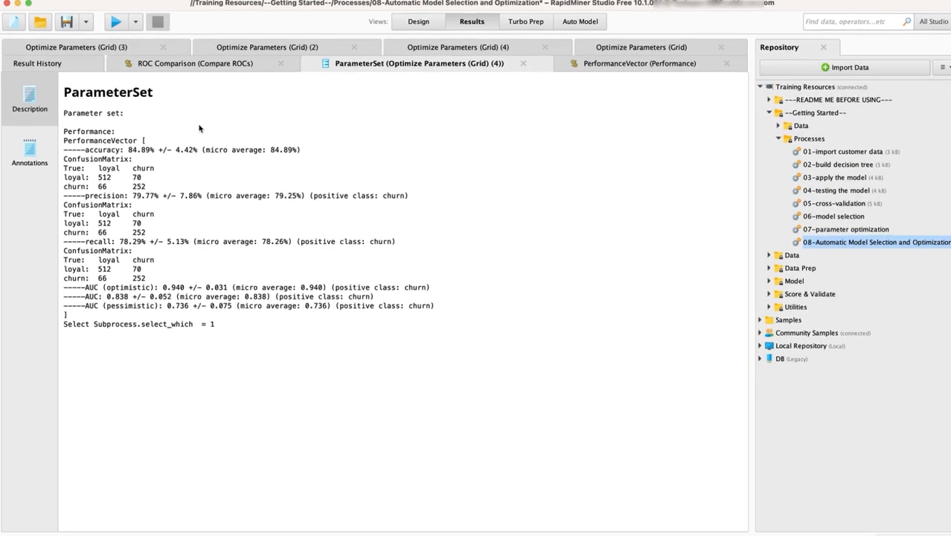
left_click(211, 70)
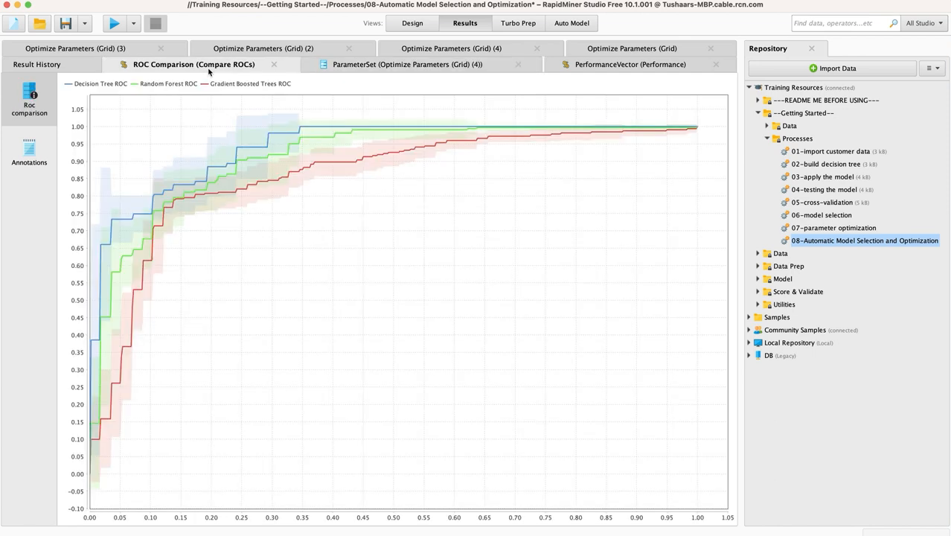